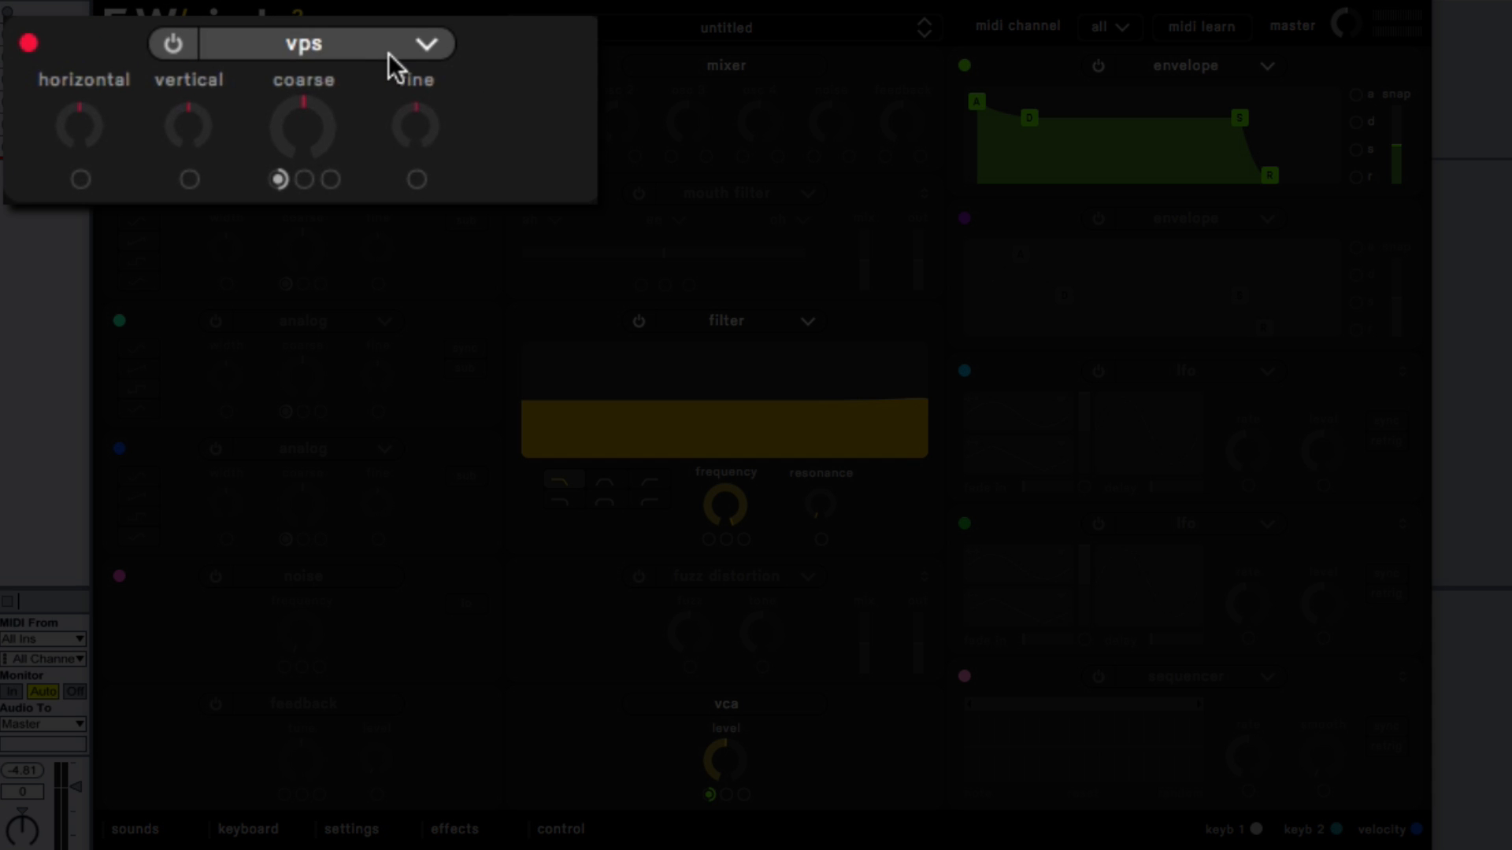
# - Switch the first oscillator to the analog type, change it to wavetable, and return it to vps
pyautogui.click(363, 68)
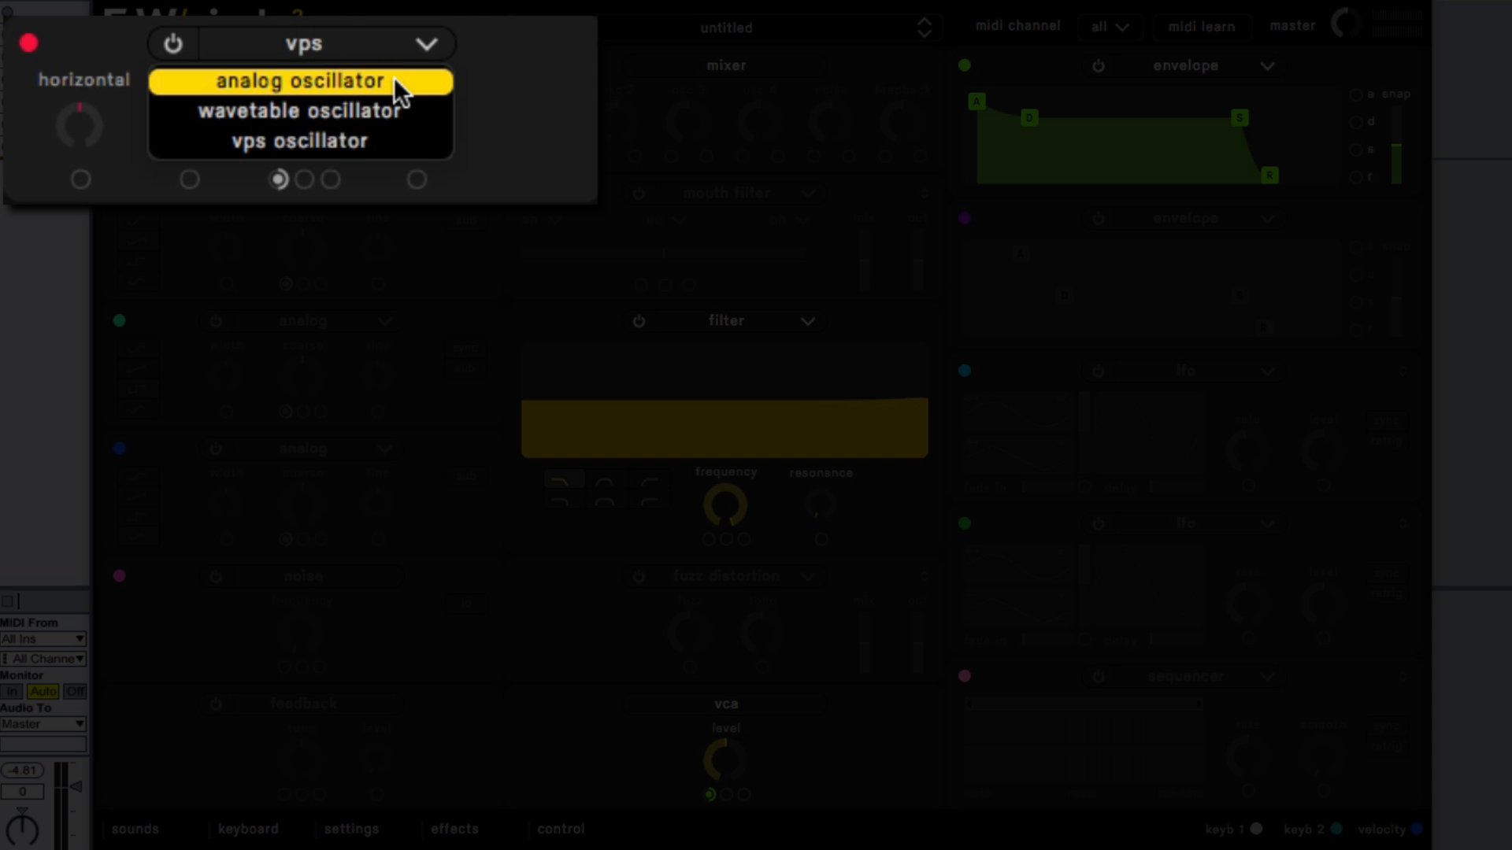
pyautogui.click(394, 79)
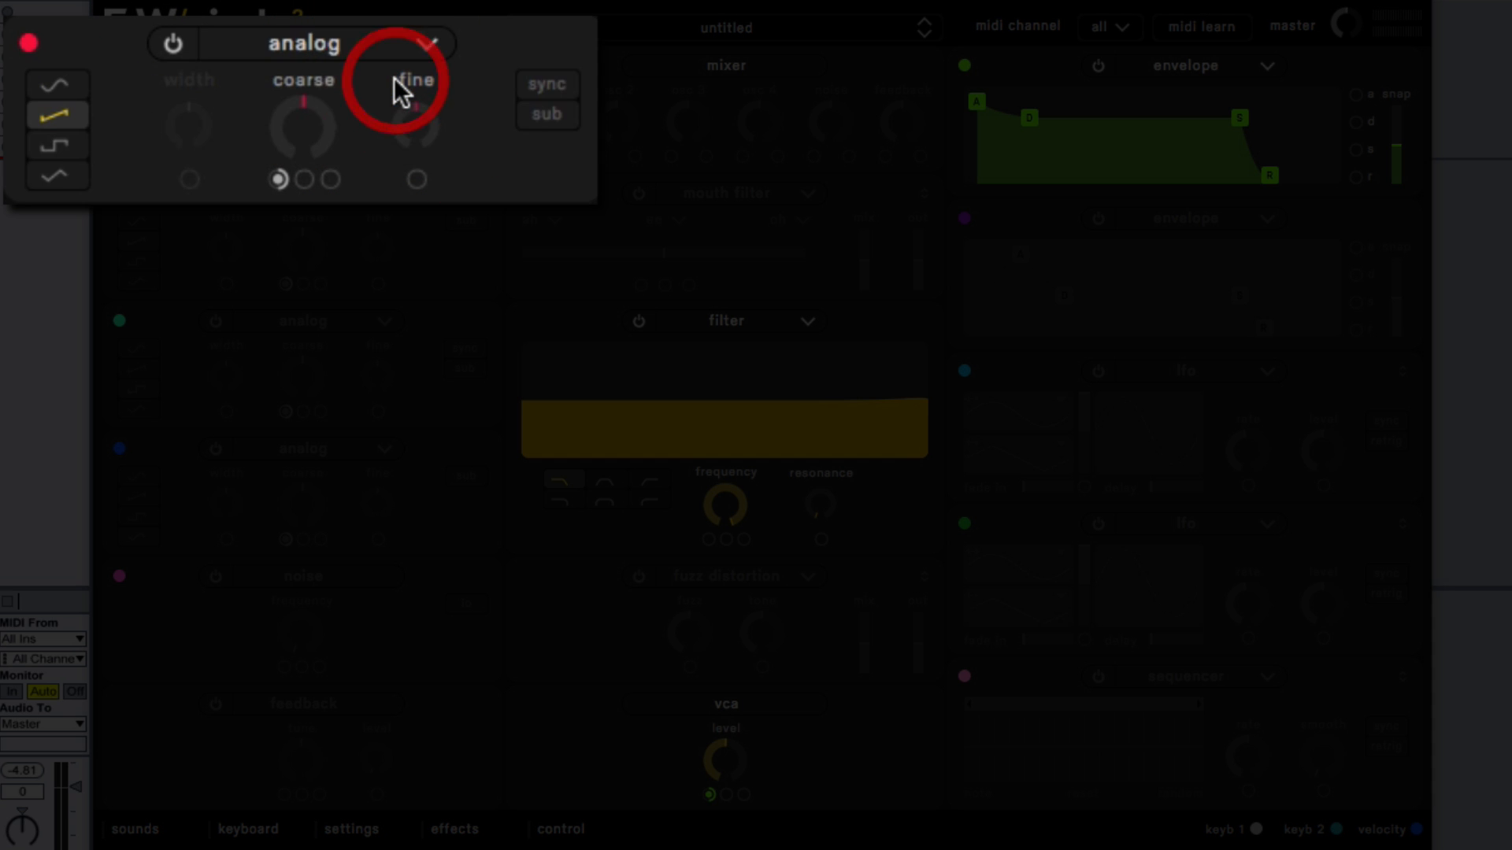
pyautogui.click(348, 49)
pyautogui.click(354, 110)
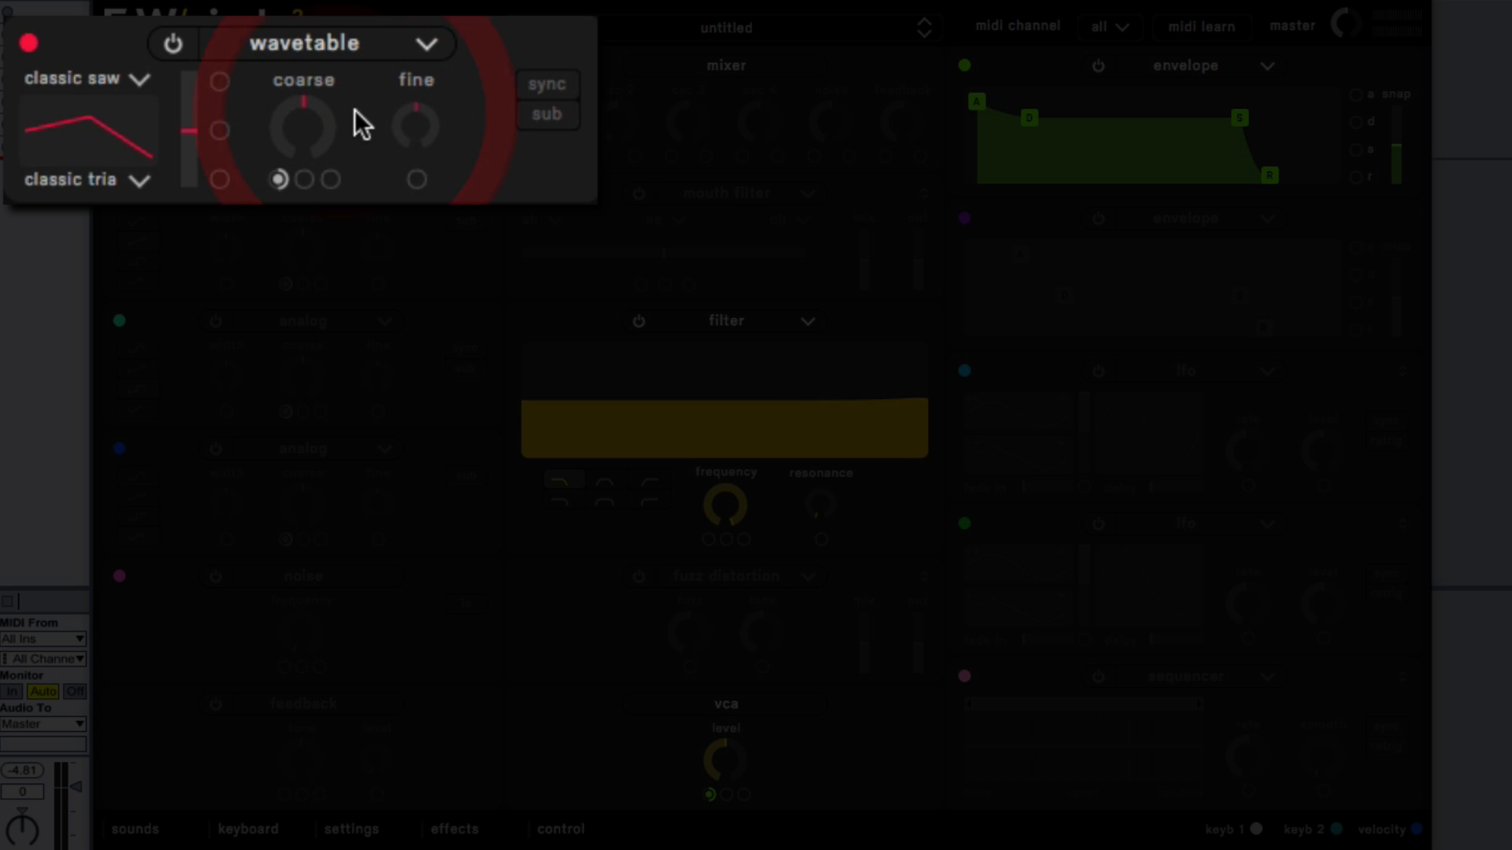
pyautogui.click(354, 48)
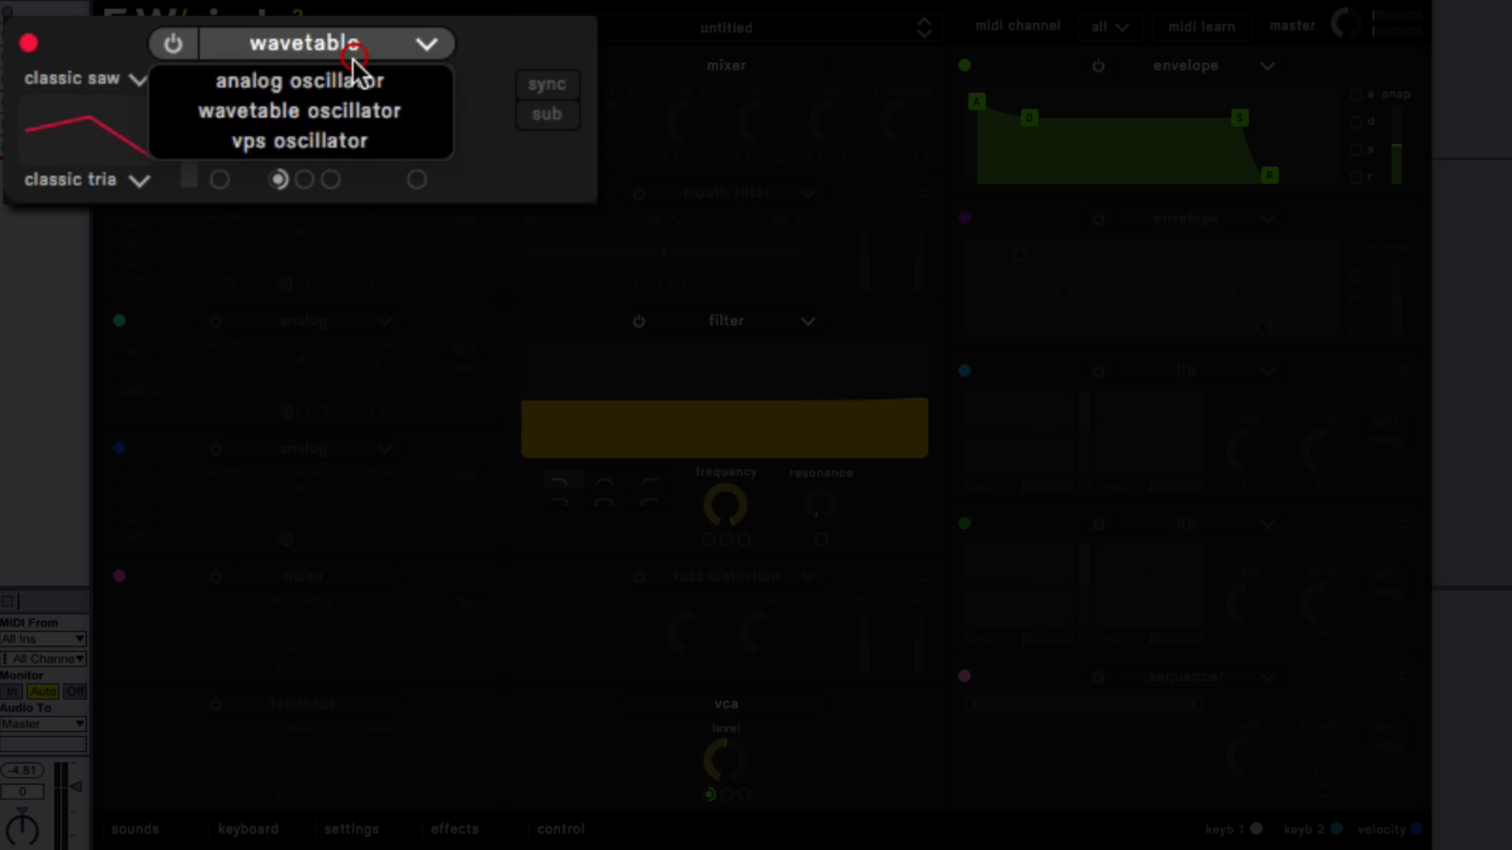
pyautogui.click(343, 140)
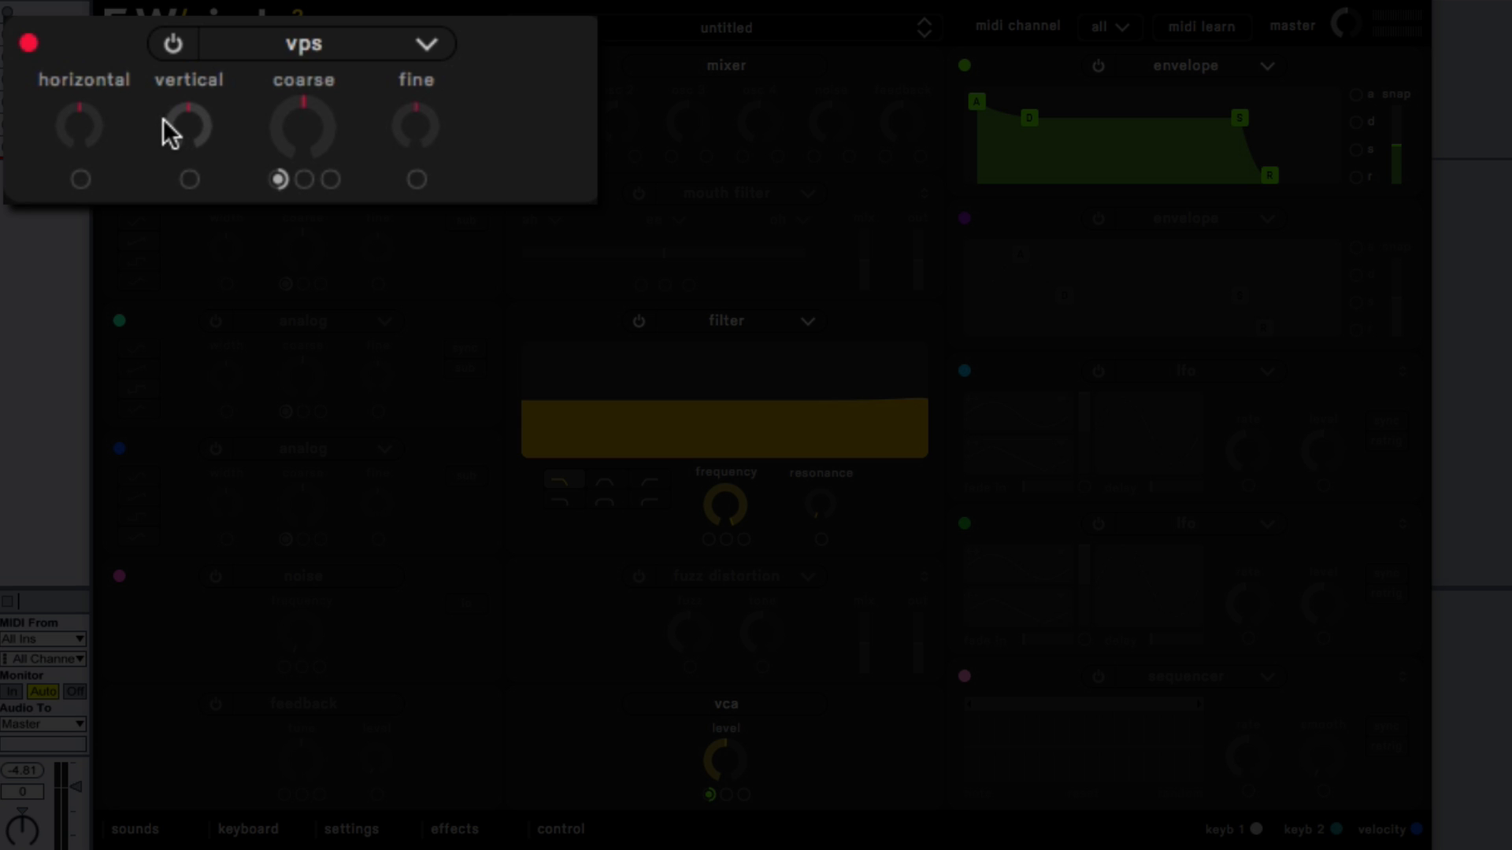
# - Try a range of low and high horizontal and vertical settings on the first vps oscillator
pyautogui.moveTo(92, 125); pyautogui.dragTo(86, 237)
pyautogui.moveTo(190, 111); pyautogui.dragTo(167, 82)
pyautogui.moveTo(76, 135); pyautogui.dragTo(93, 14)
pyautogui.moveTo(189, 148); pyautogui.dragTo(210, 219)
pyautogui.moveTo(112, 117); pyautogui.dragTo(88, 219)
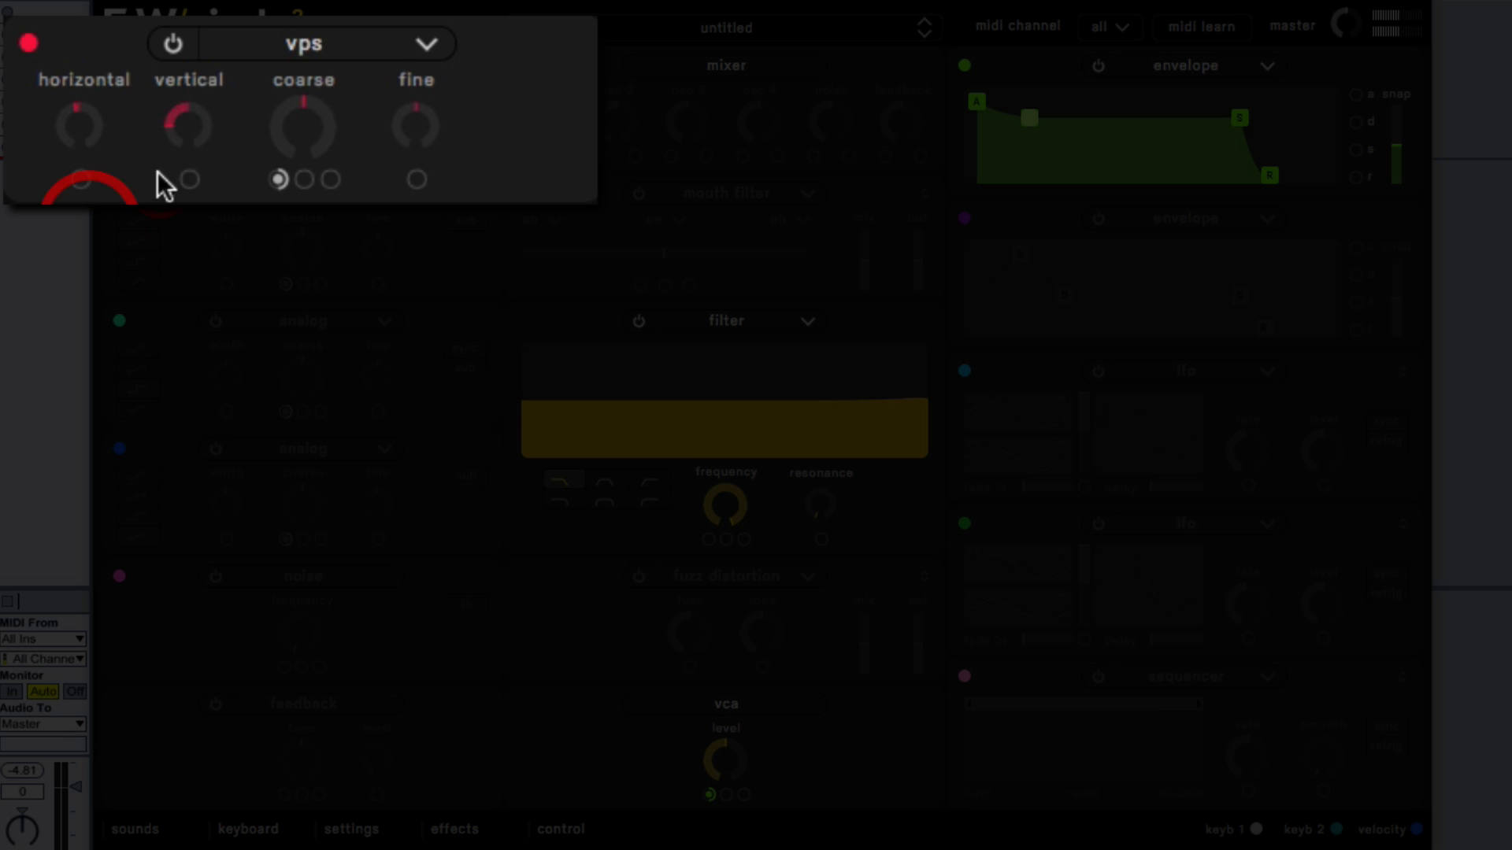
pyautogui.moveTo(186, 130); pyautogui.dragTo(198, 24)
pyautogui.moveTo(93, 91); pyautogui.dragTo(44, 171)
pyautogui.moveTo(173, 114); pyautogui.dragTo(18, 25)
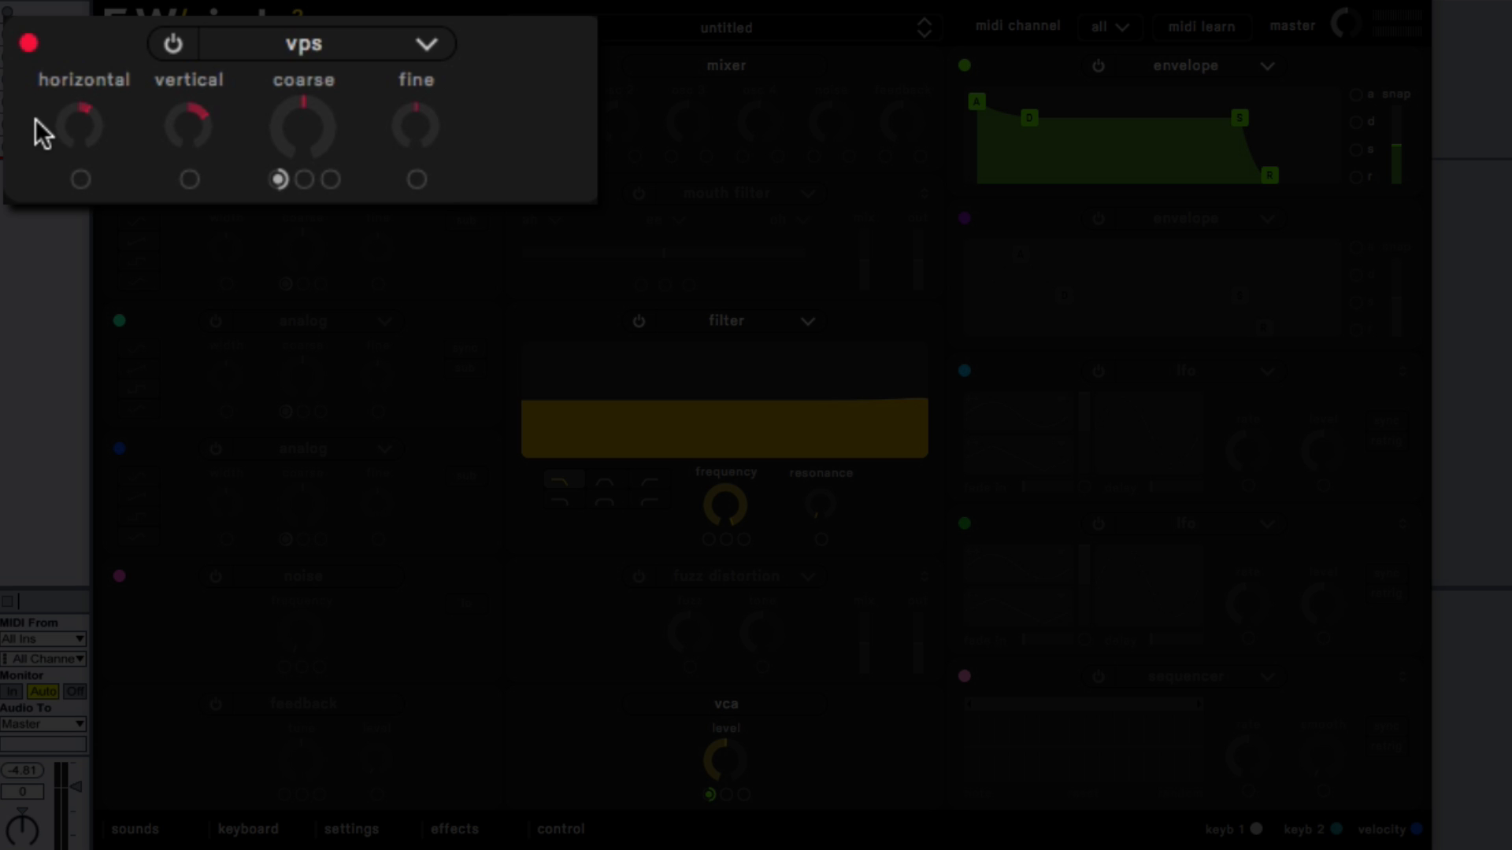
# - Run the first oscillator through the analog and wavetable types again, ending on vps
pyautogui.click(411, 50)
pyautogui.click(397, 85)
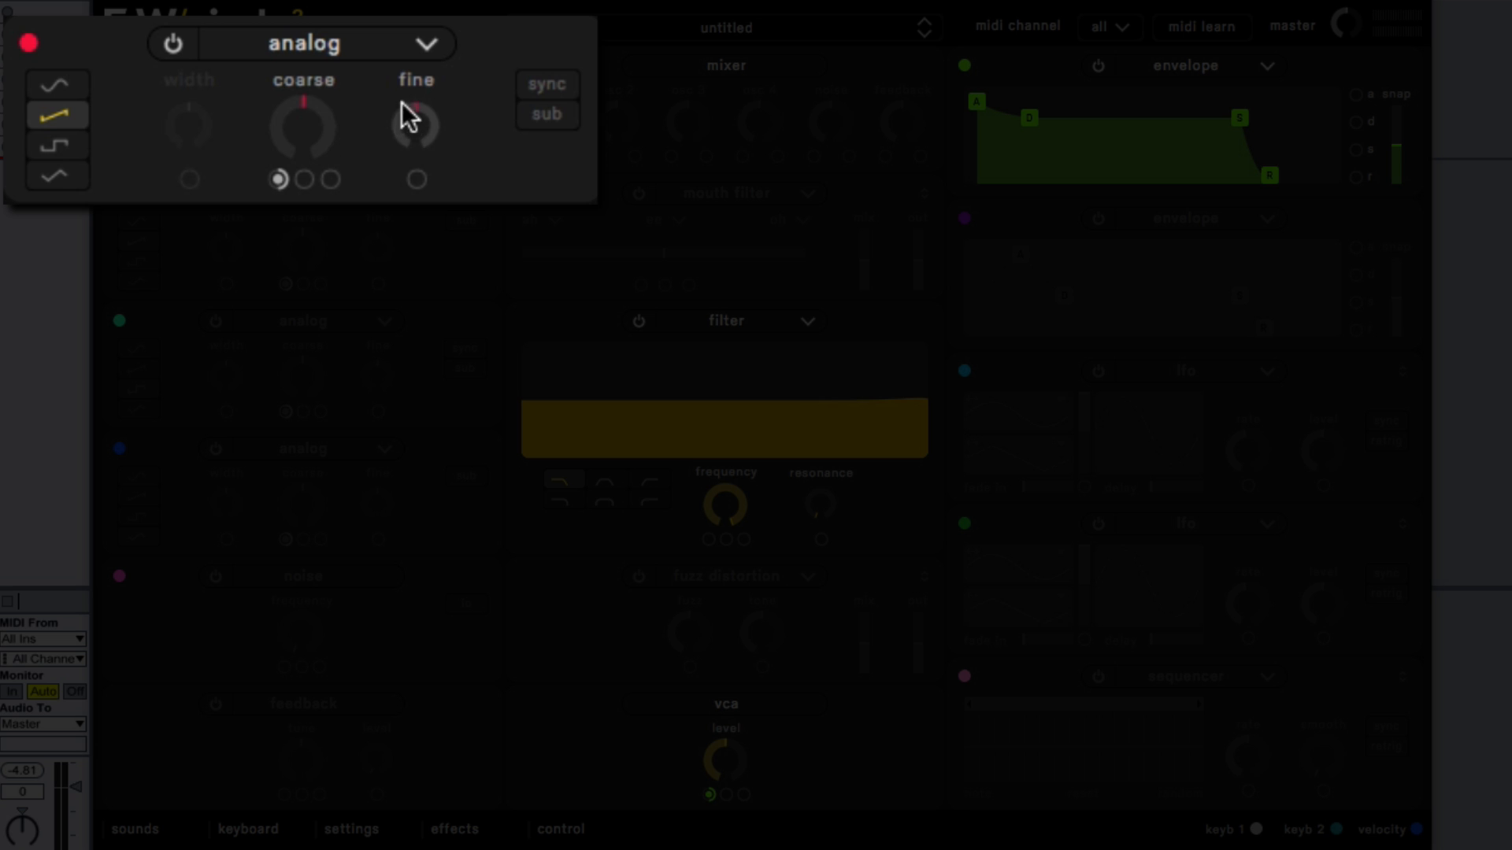
pyautogui.click(369, 55)
pyautogui.click(355, 110)
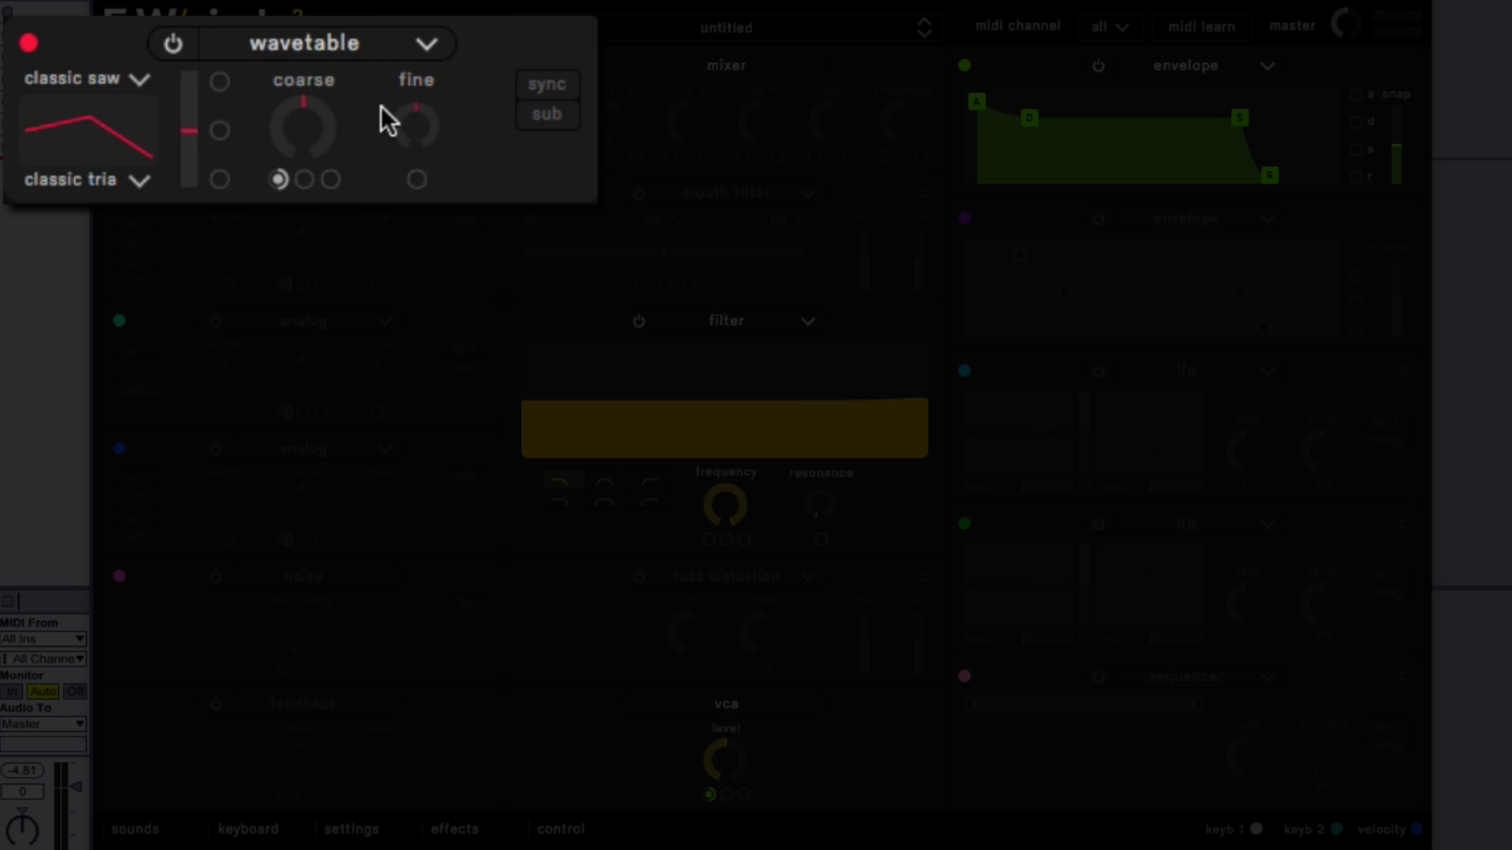
pyautogui.click(383, 45)
pyautogui.click(354, 135)
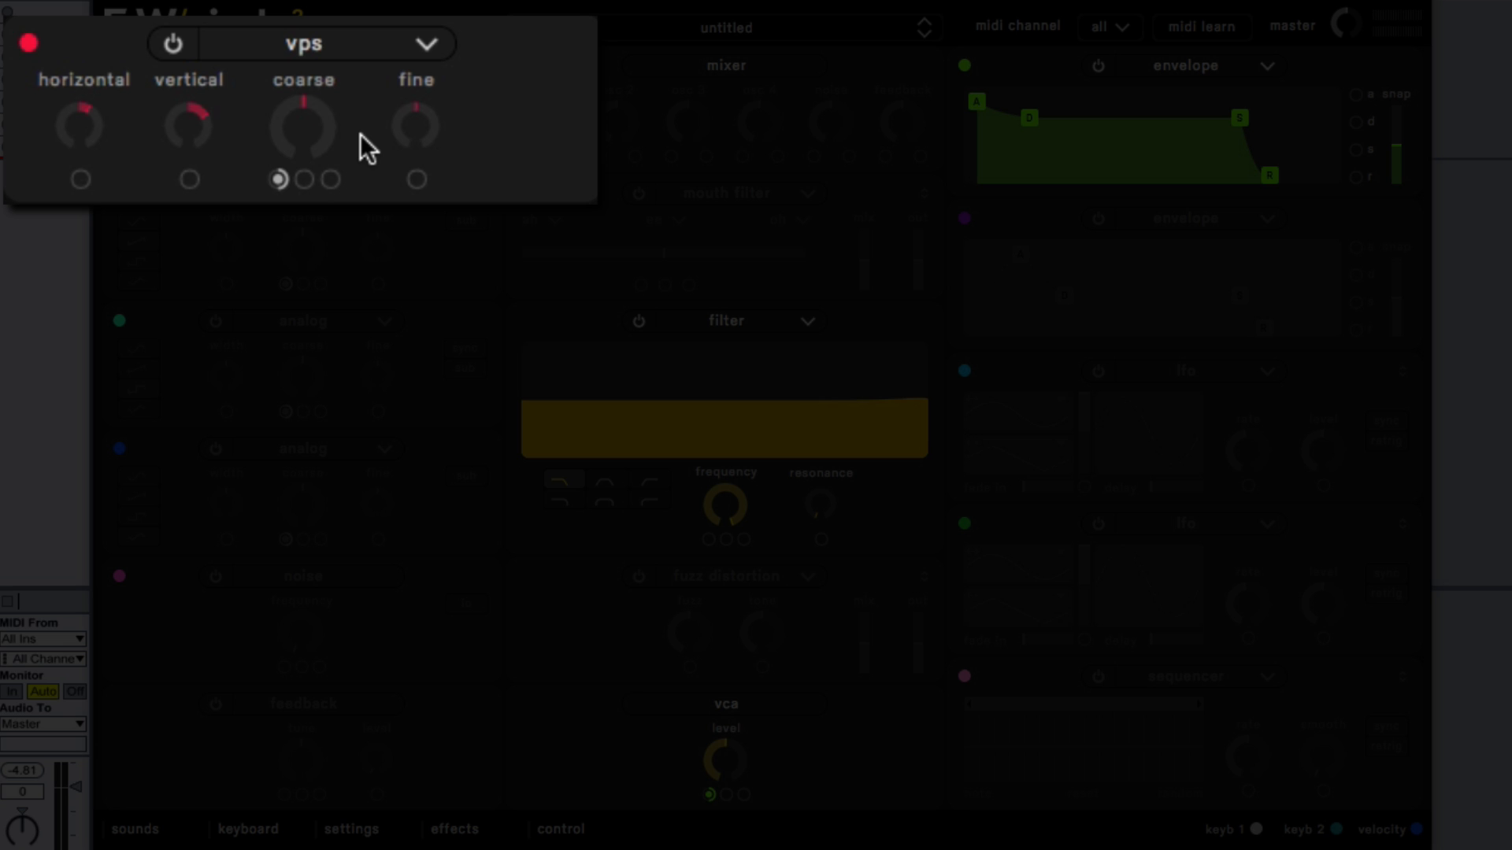
# - Reset the first oscillator's horizontal and vertical controls to their default values
pyautogui.doubleClick(89, 129)
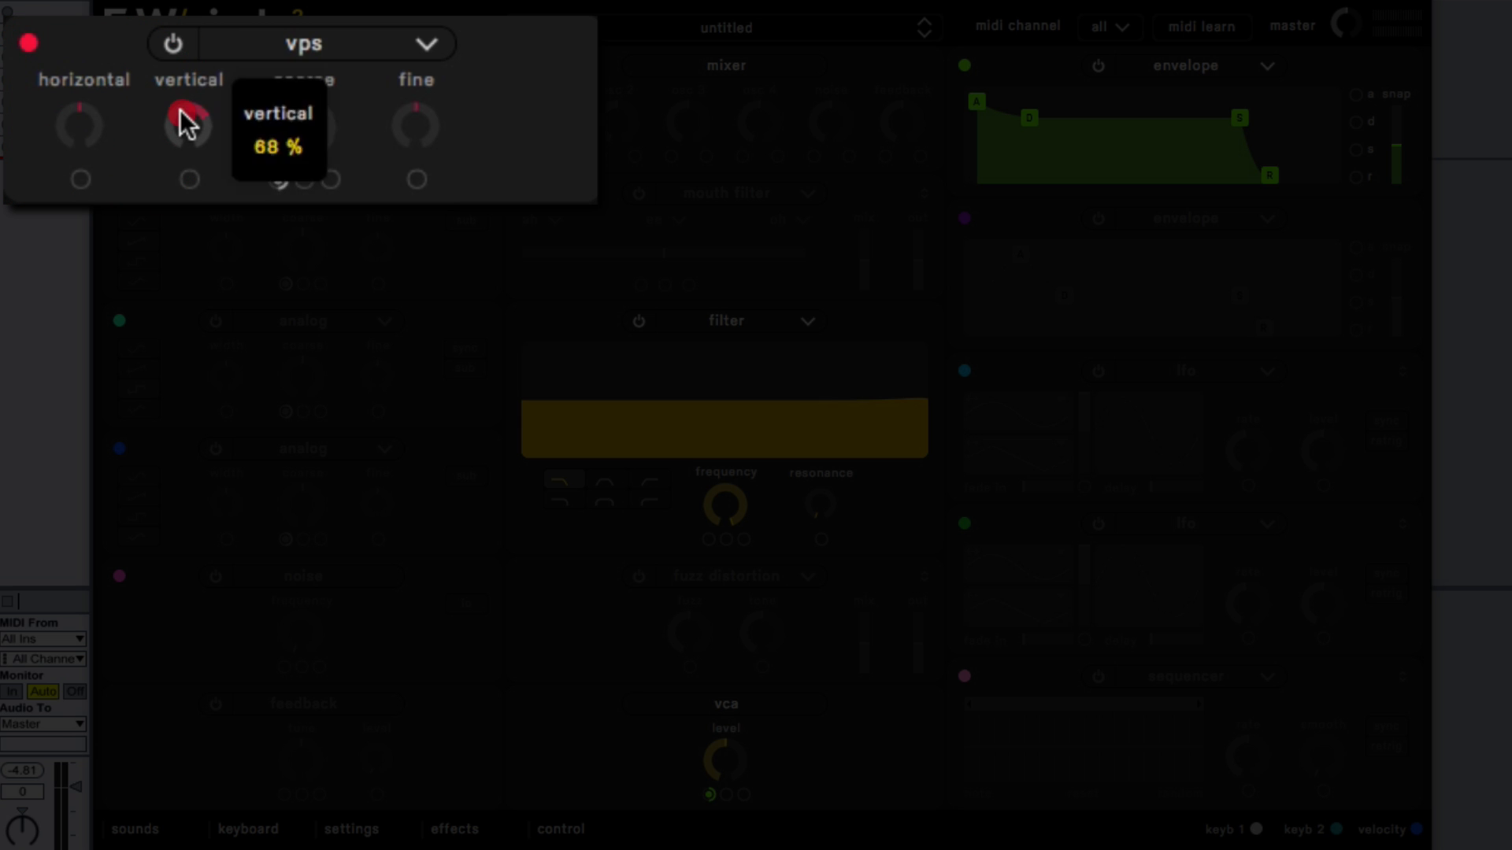
pyautogui.doubleClick(185, 122)
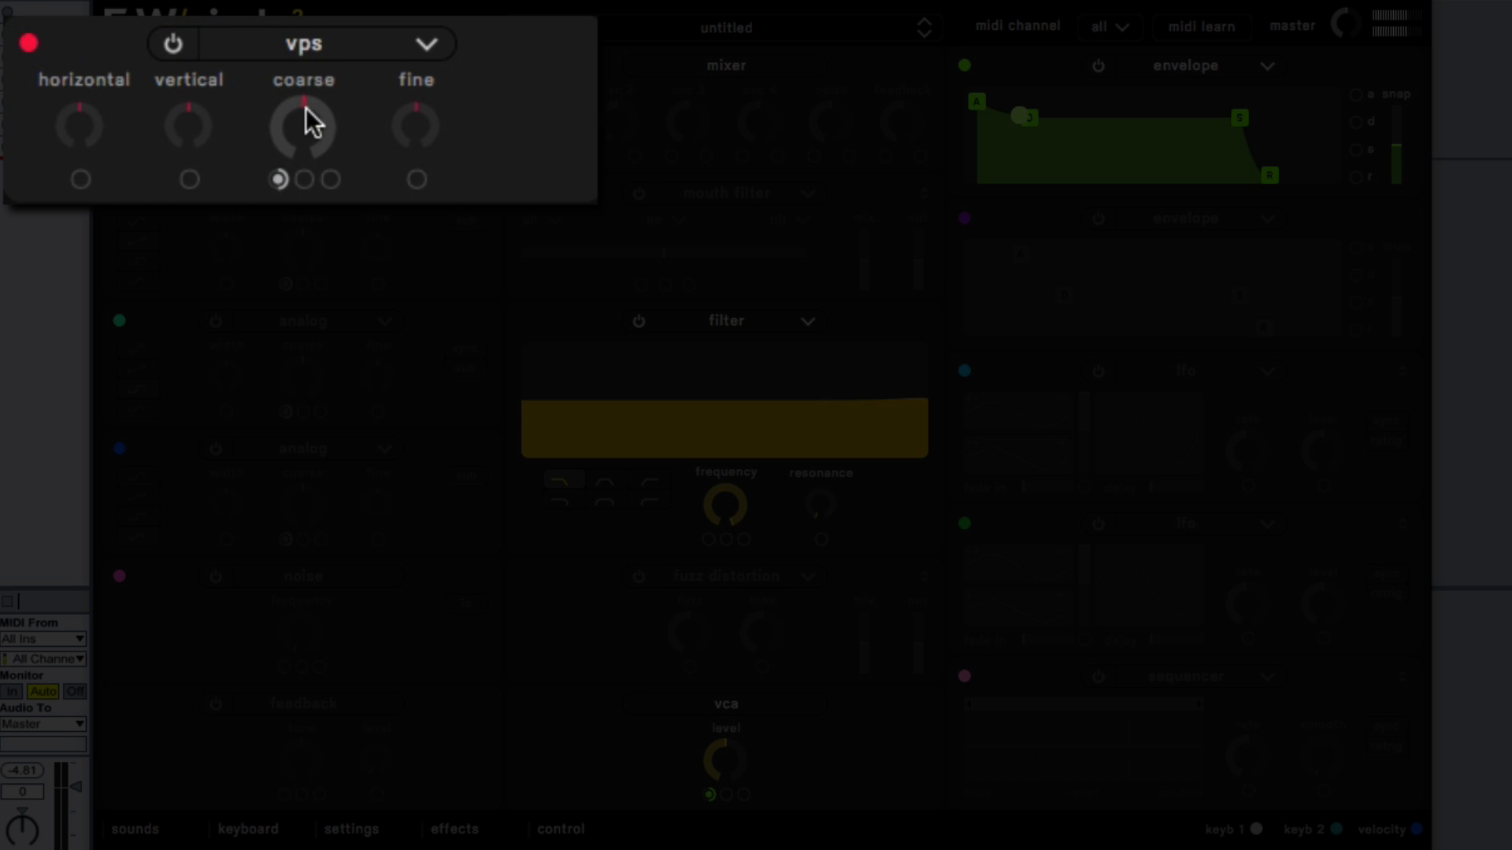
# - Try varying the first oscillator's coarse tune and fine tune, bringing both back to centre
pyautogui.moveTo(305, 109); pyautogui.dragTo(266, 106)
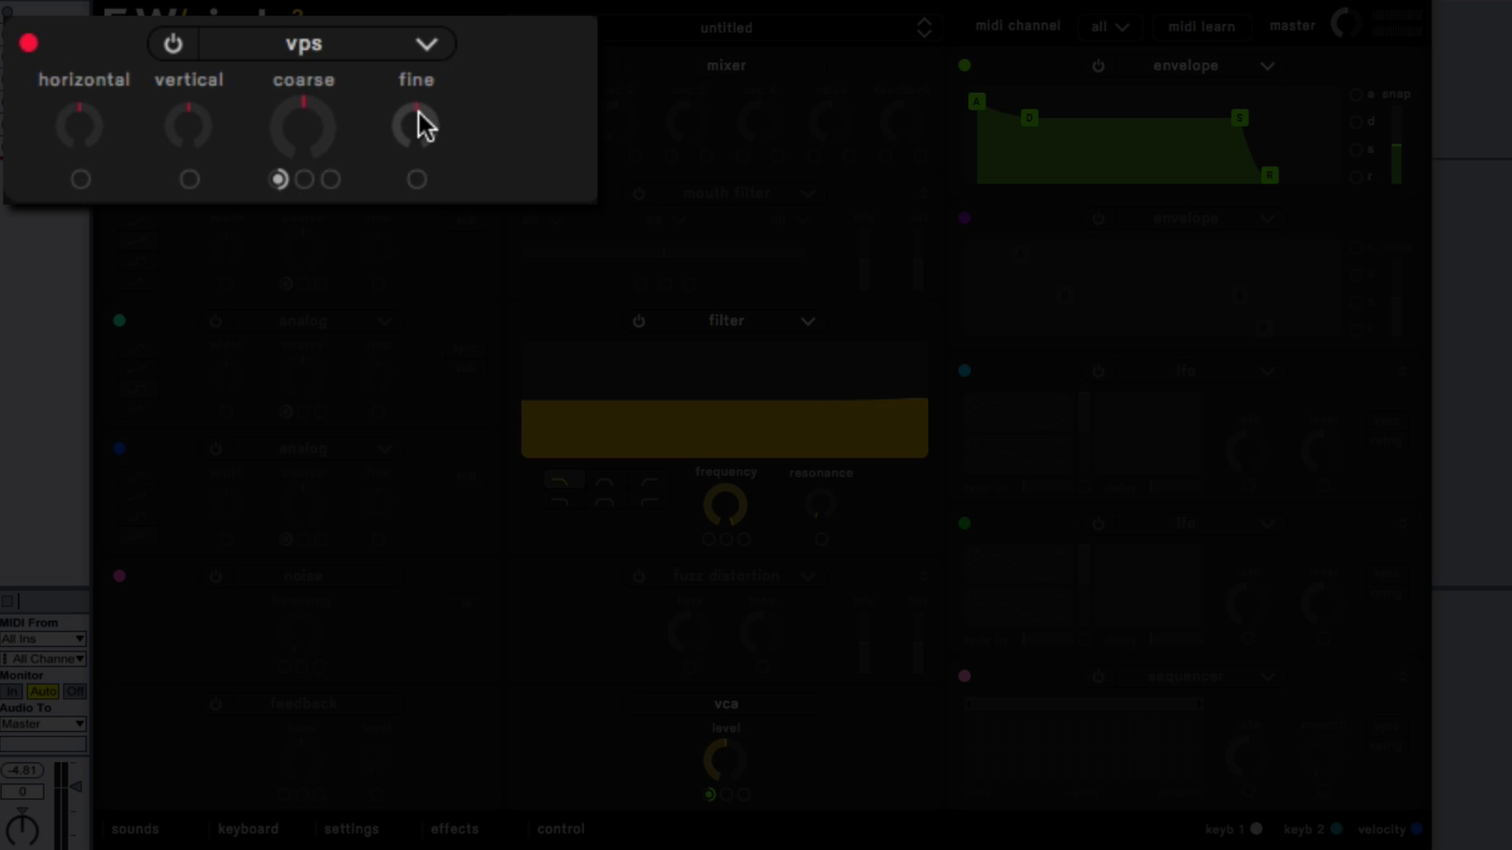
pyautogui.moveTo(419, 118); pyautogui.dragTo(378, 252)
pyautogui.moveTo(378, 165); pyautogui.dragTo(399, 101)
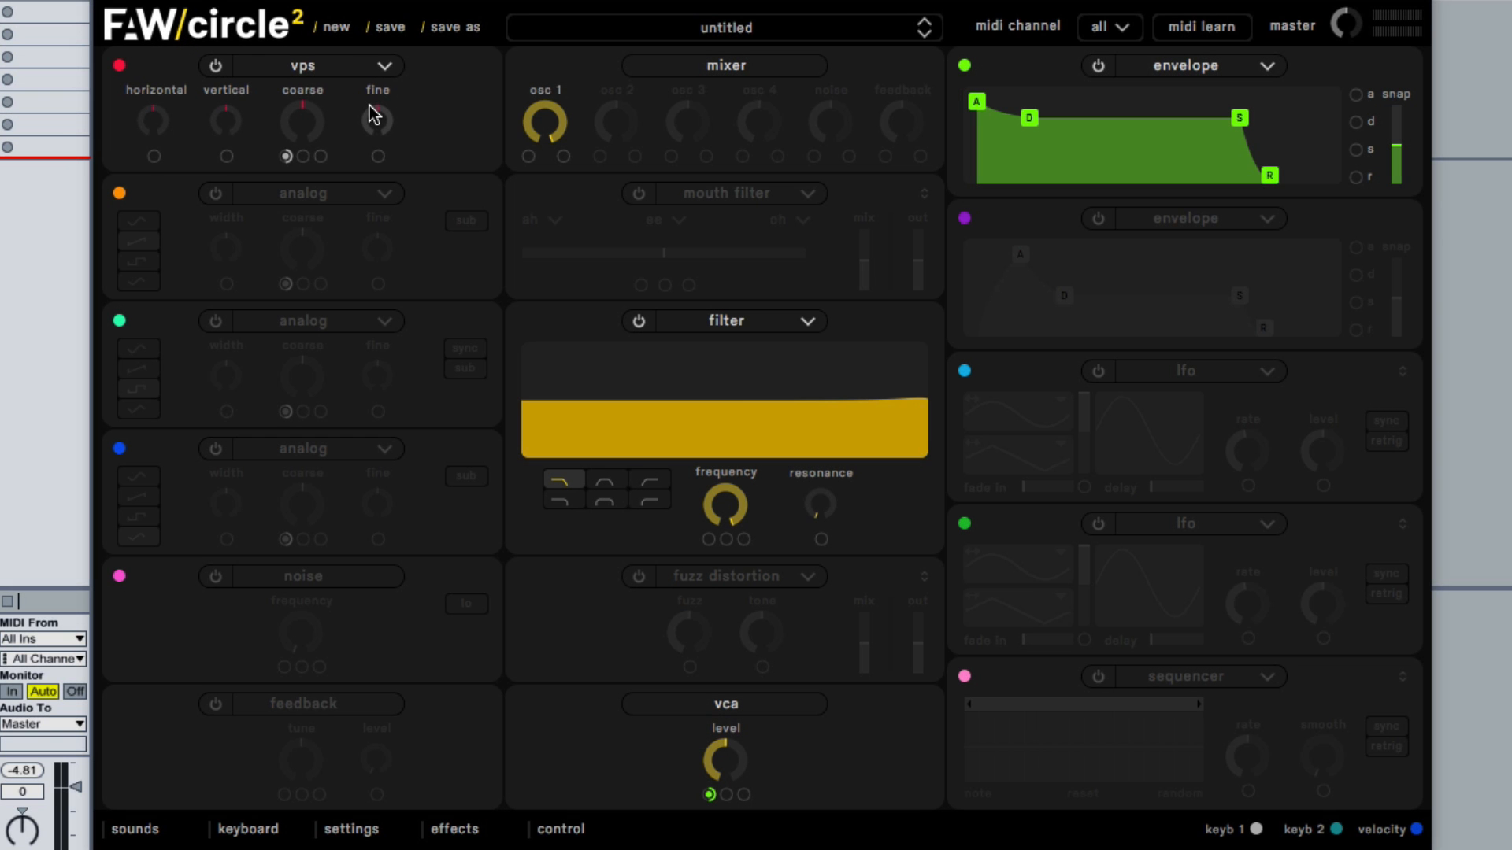
# - Enable the second oscillator and set its type to vps
pyautogui.click(215, 193)
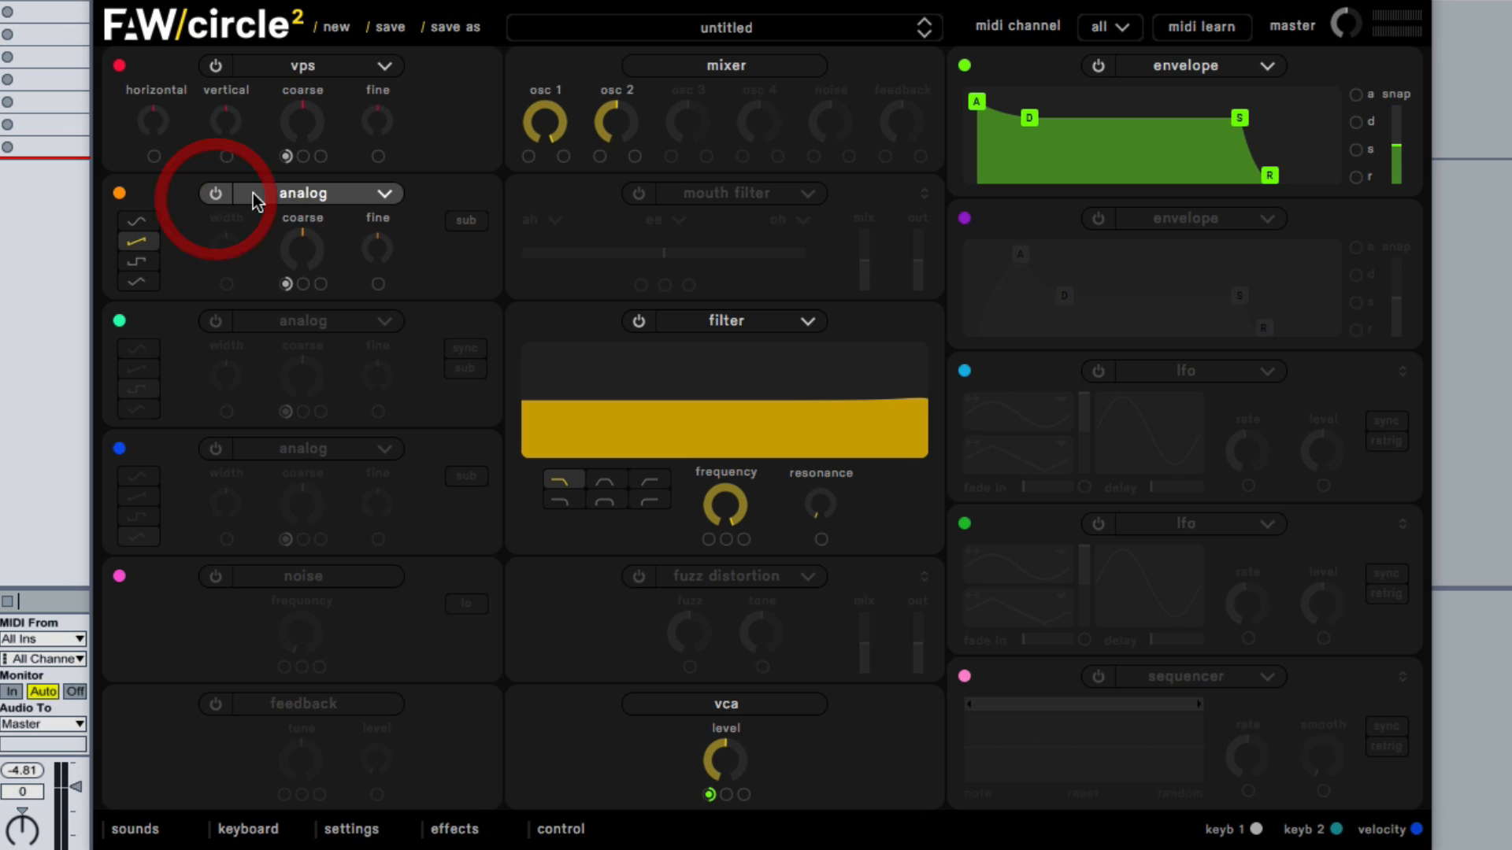
pyautogui.click(272, 194)
pyautogui.click(295, 256)
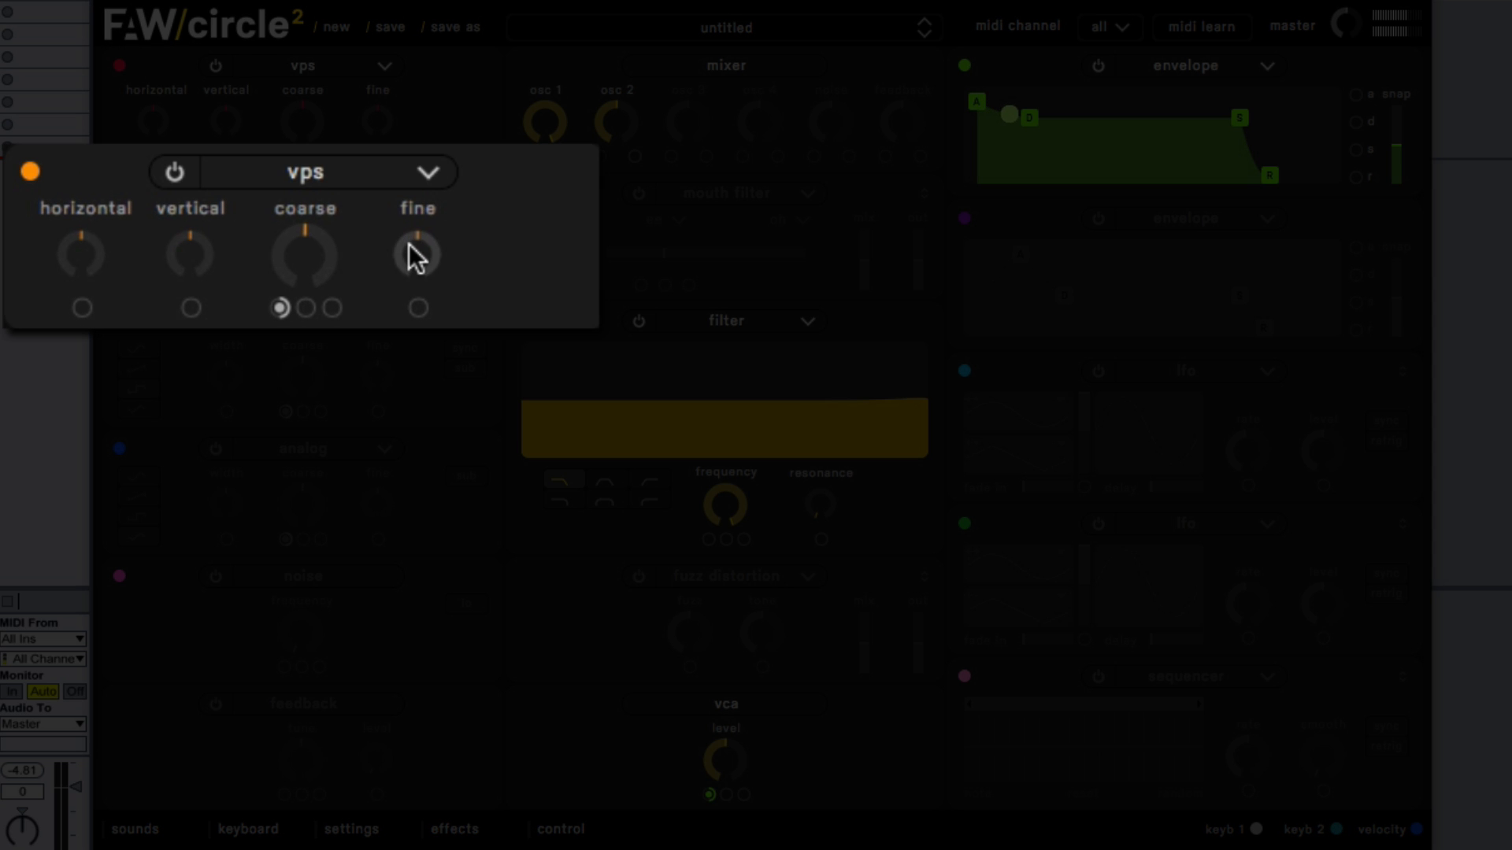
# - Try detuning the second oscillator with fine and coarse tune, reset the tuning, and switch the oscillator off
pyautogui.moveTo(373, 241)
pyautogui.mouseDown()
pyautogui.moveTo(372, 222)
pyautogui.moveTo(409, 213)
pyautogui.moveTo(390, 145)
pyautogui.moveTo(390, 224)
pyautogui.moveTo(391, 188)
pyautogui.mouseUp()
pyautogui.click(314, 240)
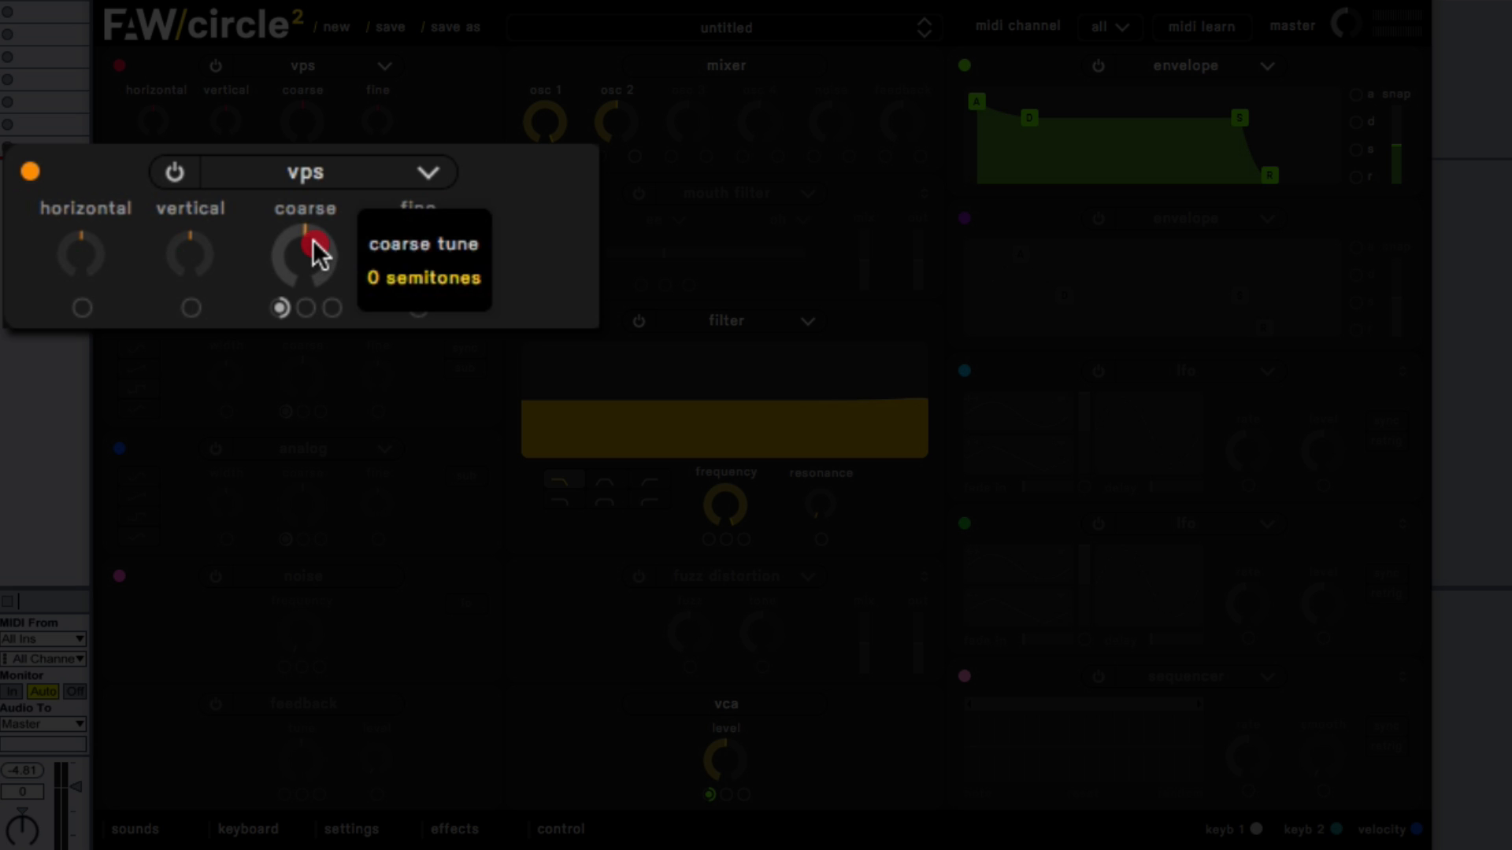
pyautogui.moveTo(313, 241); pyautogui.dragTo(301, 189)
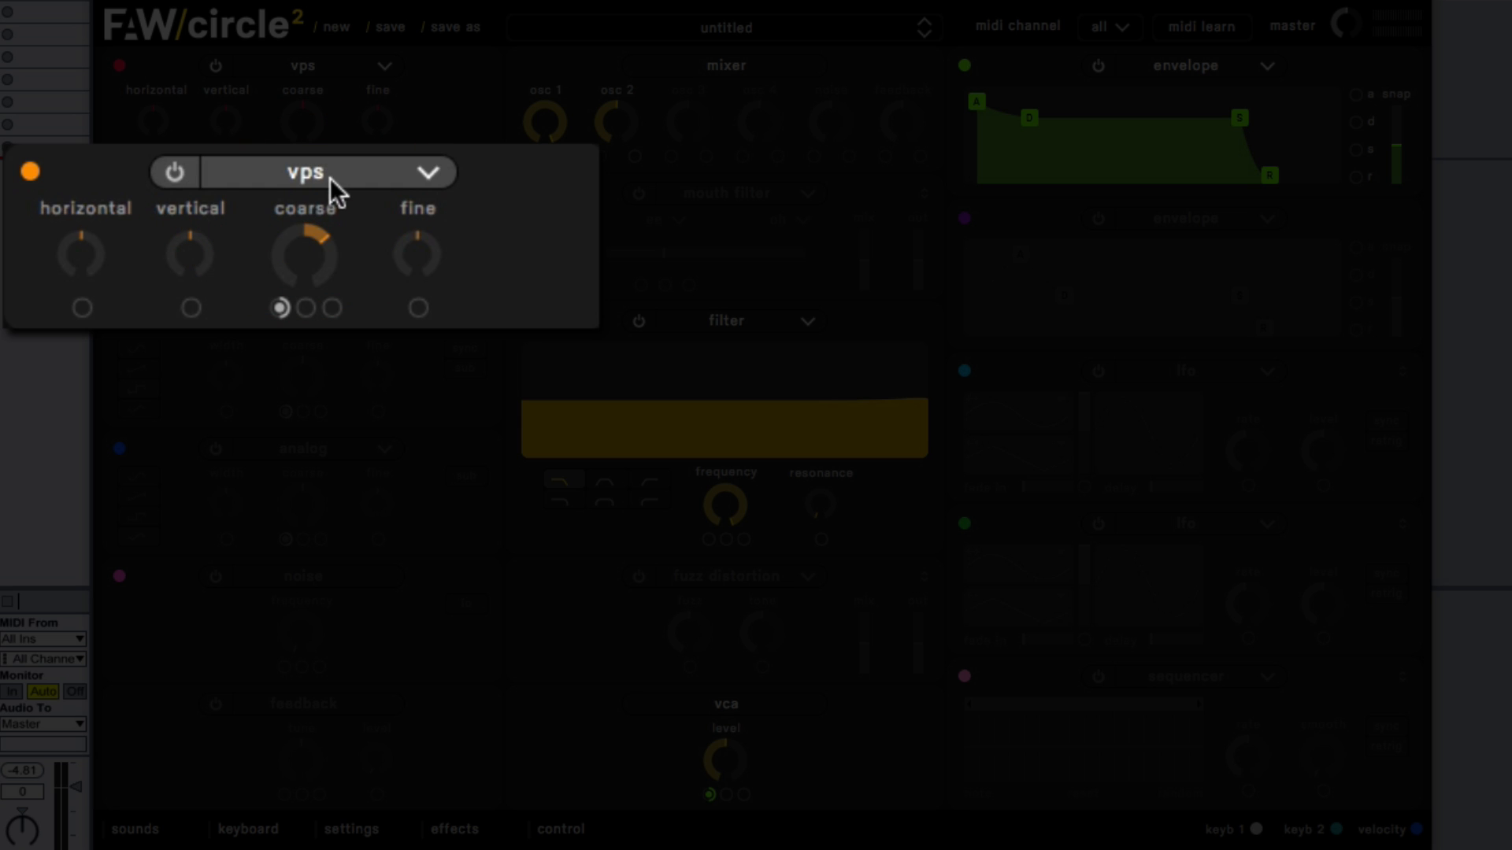
pyautogui.doubleClick(309, 234)
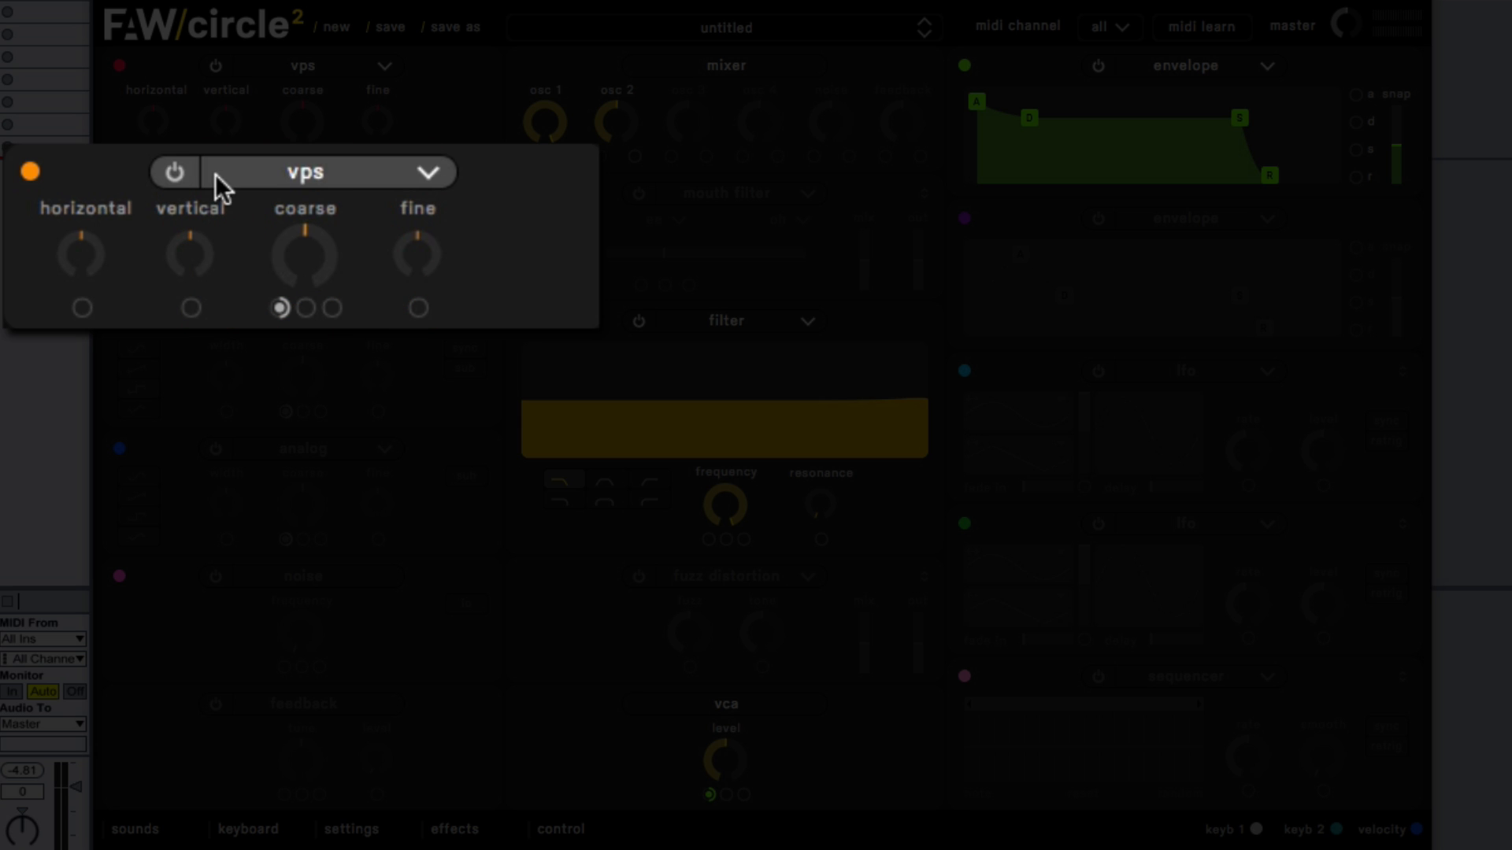
pyautogui.click(170, 176)
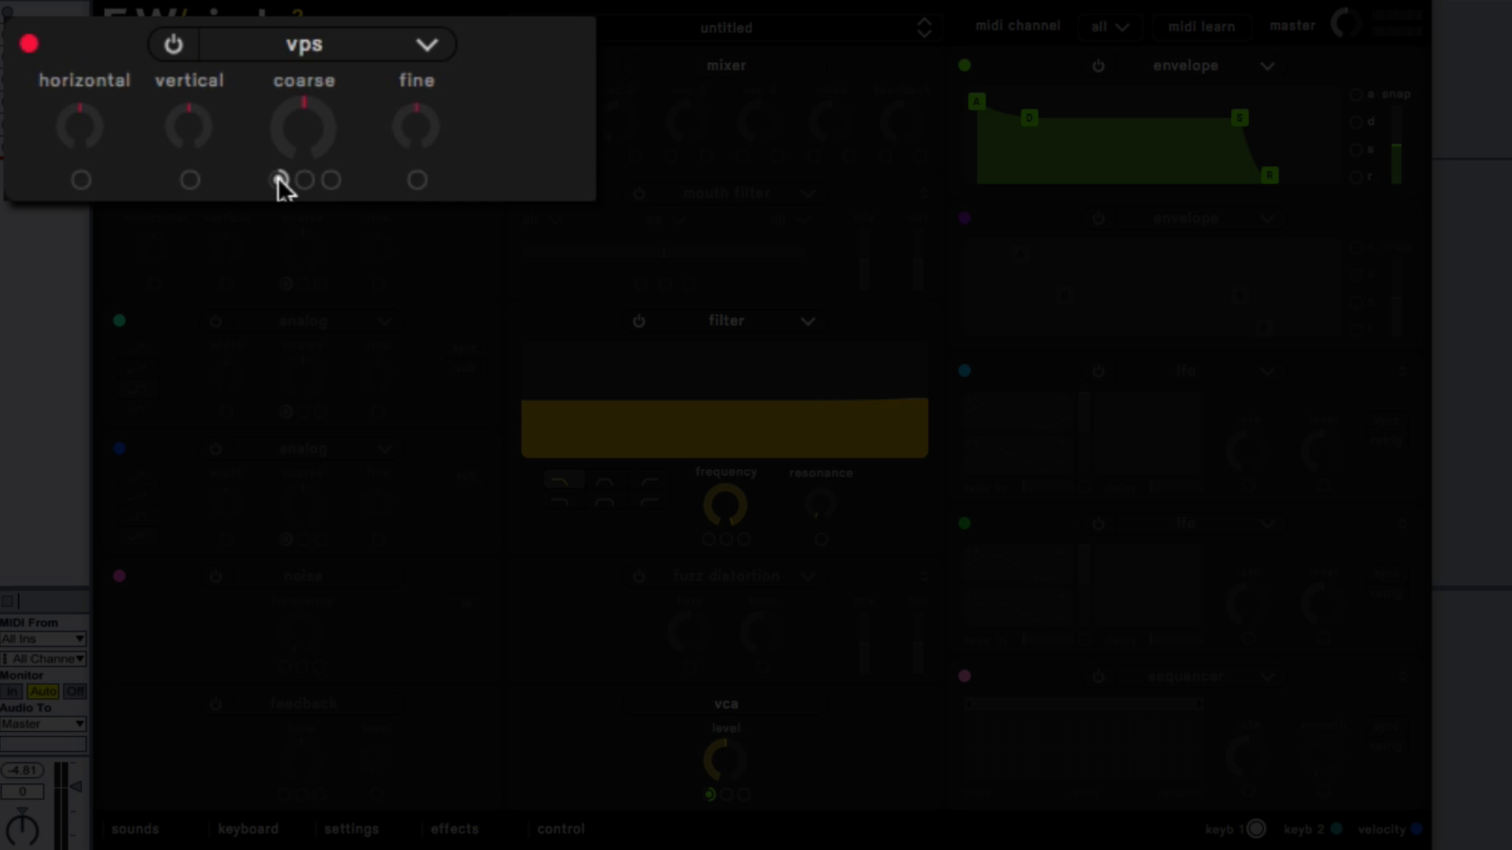
# - Remove the keyboard 1 modulation from the first oscillator's coarse tune and check the keyboard follow settings
pyautogui.moveTo(278, 179); pyautogui.dragTo(235, 167)
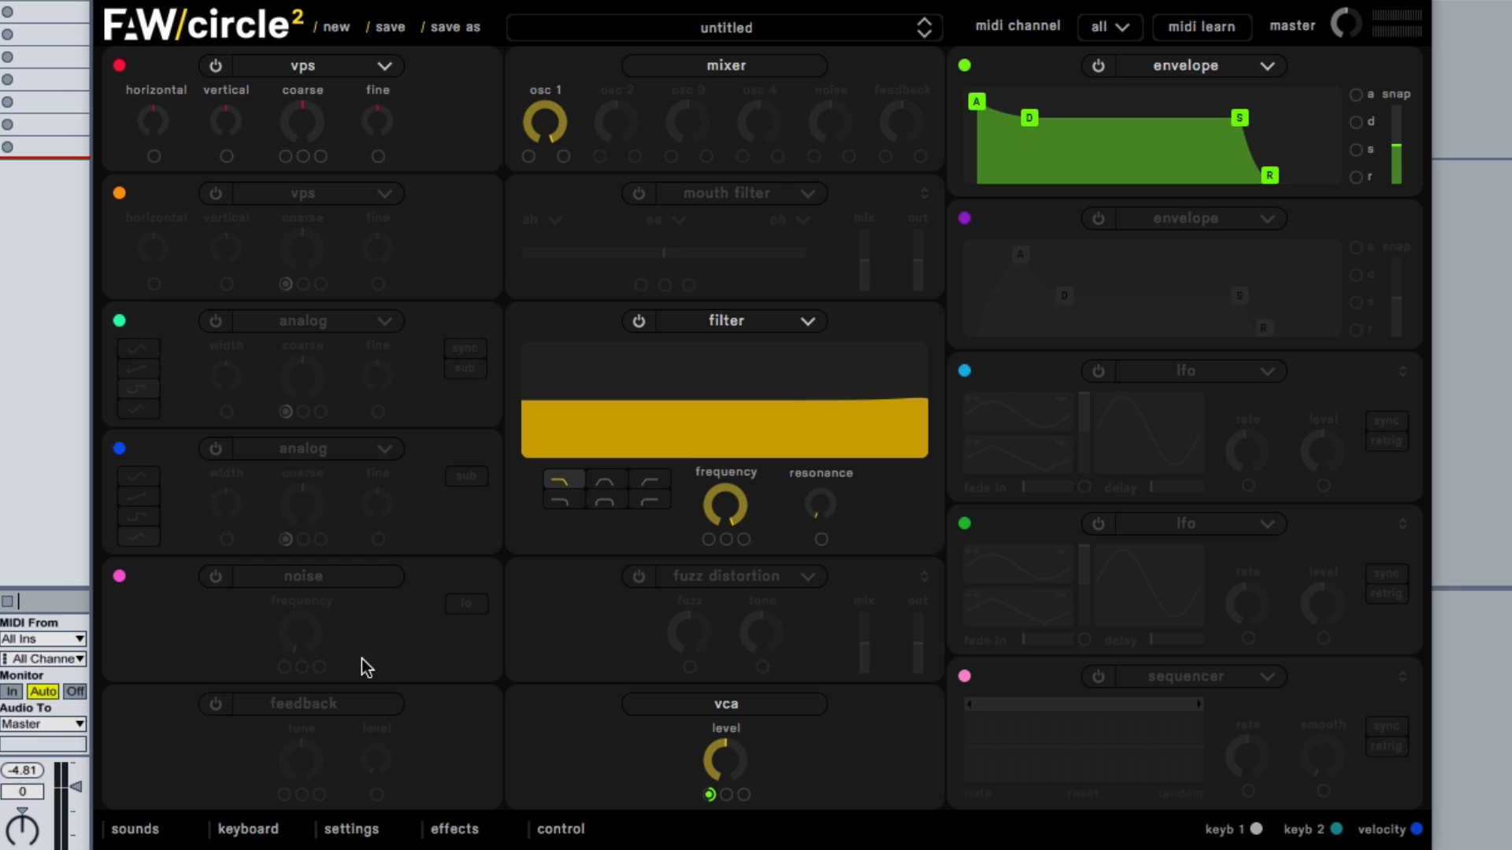
pyautogui.click(254, 835)
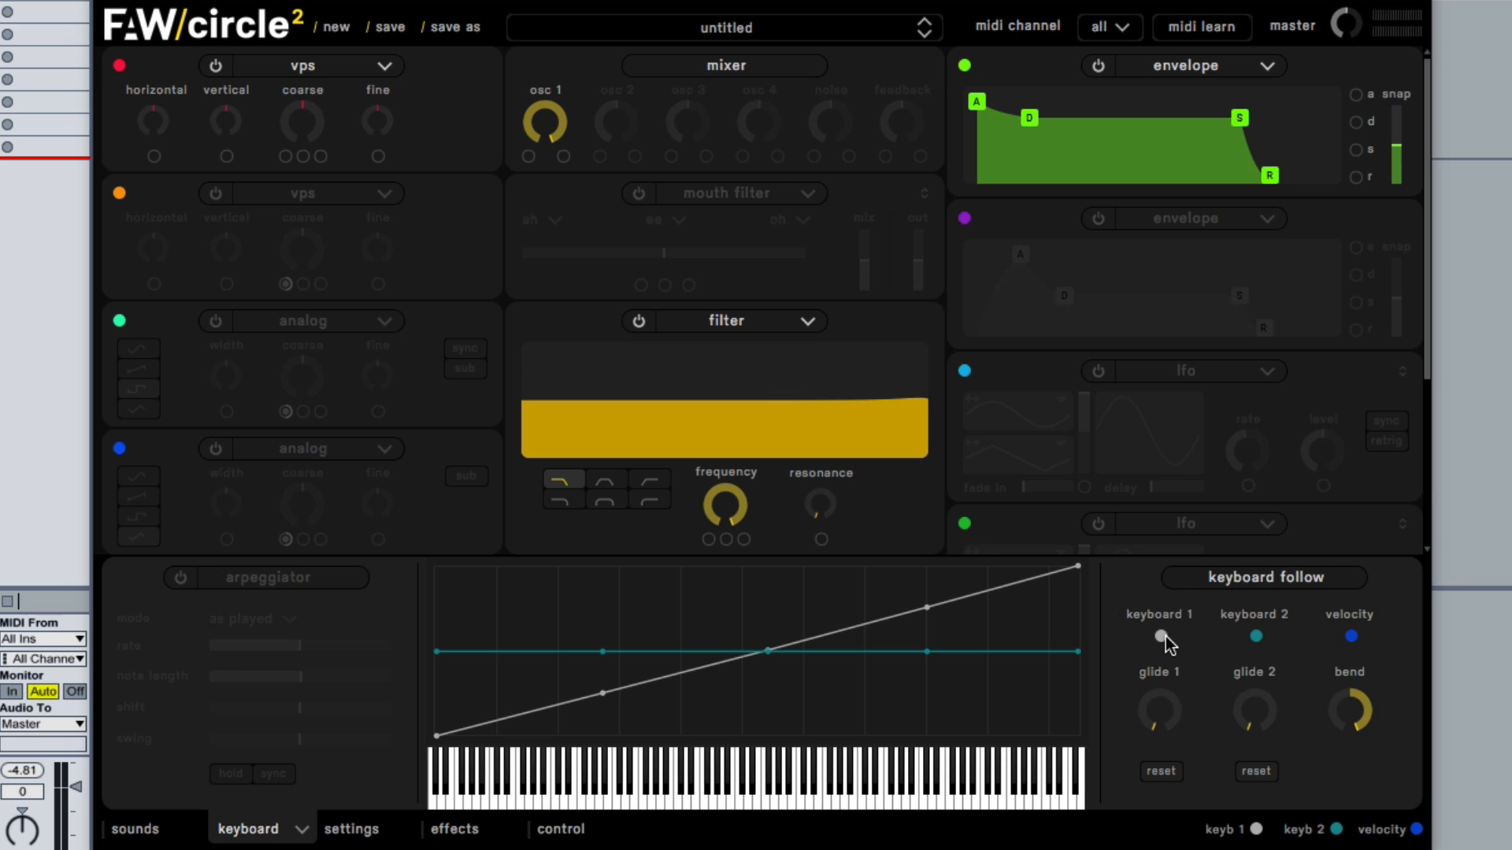
pyautogui.click(273, 829)
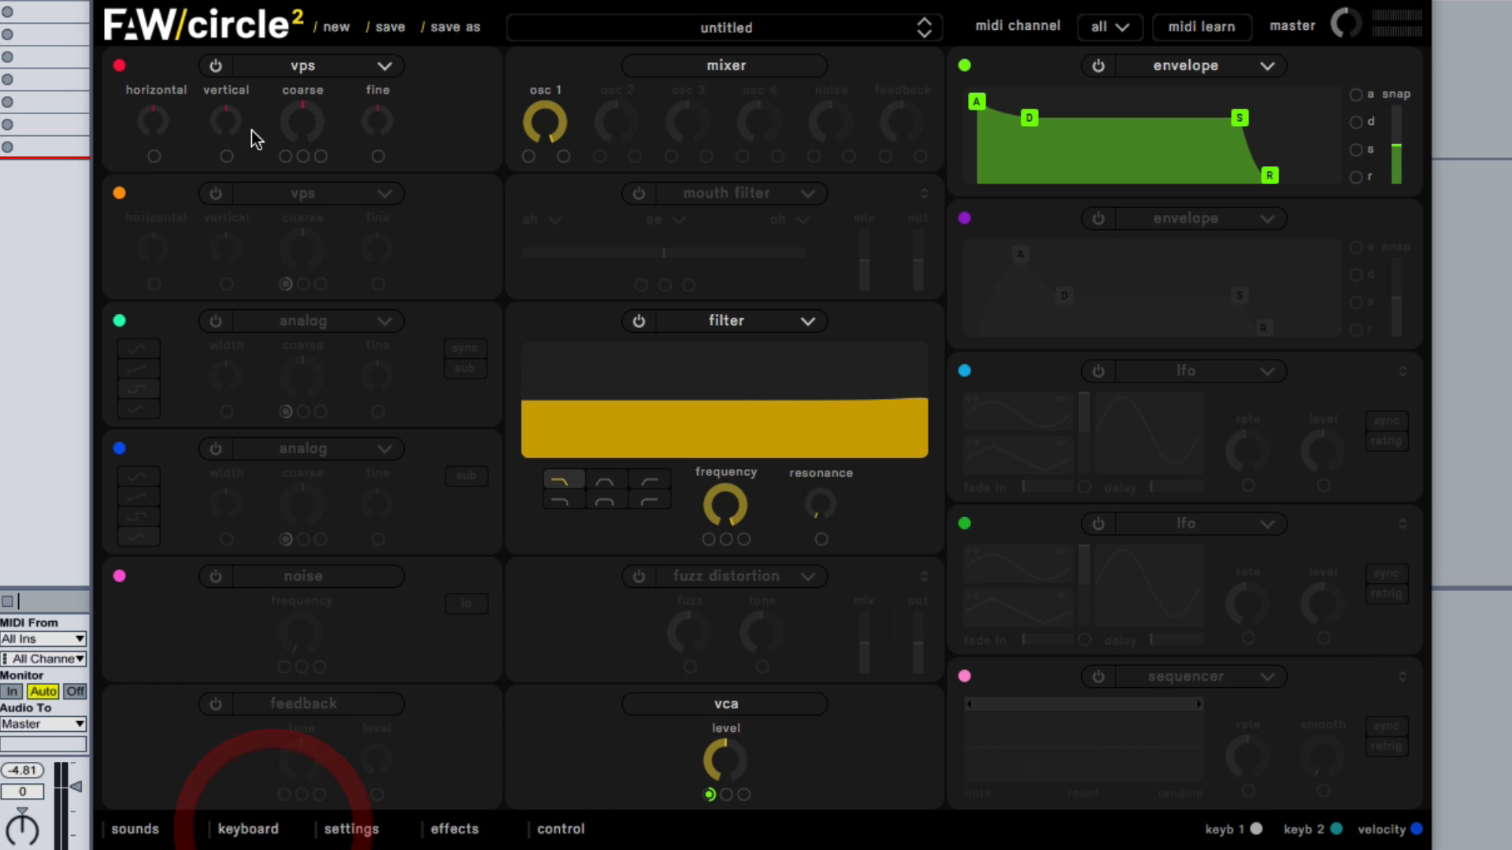
# - Turn off the first oscillator and enable the second oscillator as an analog type
pyautogui.click(217, 67)
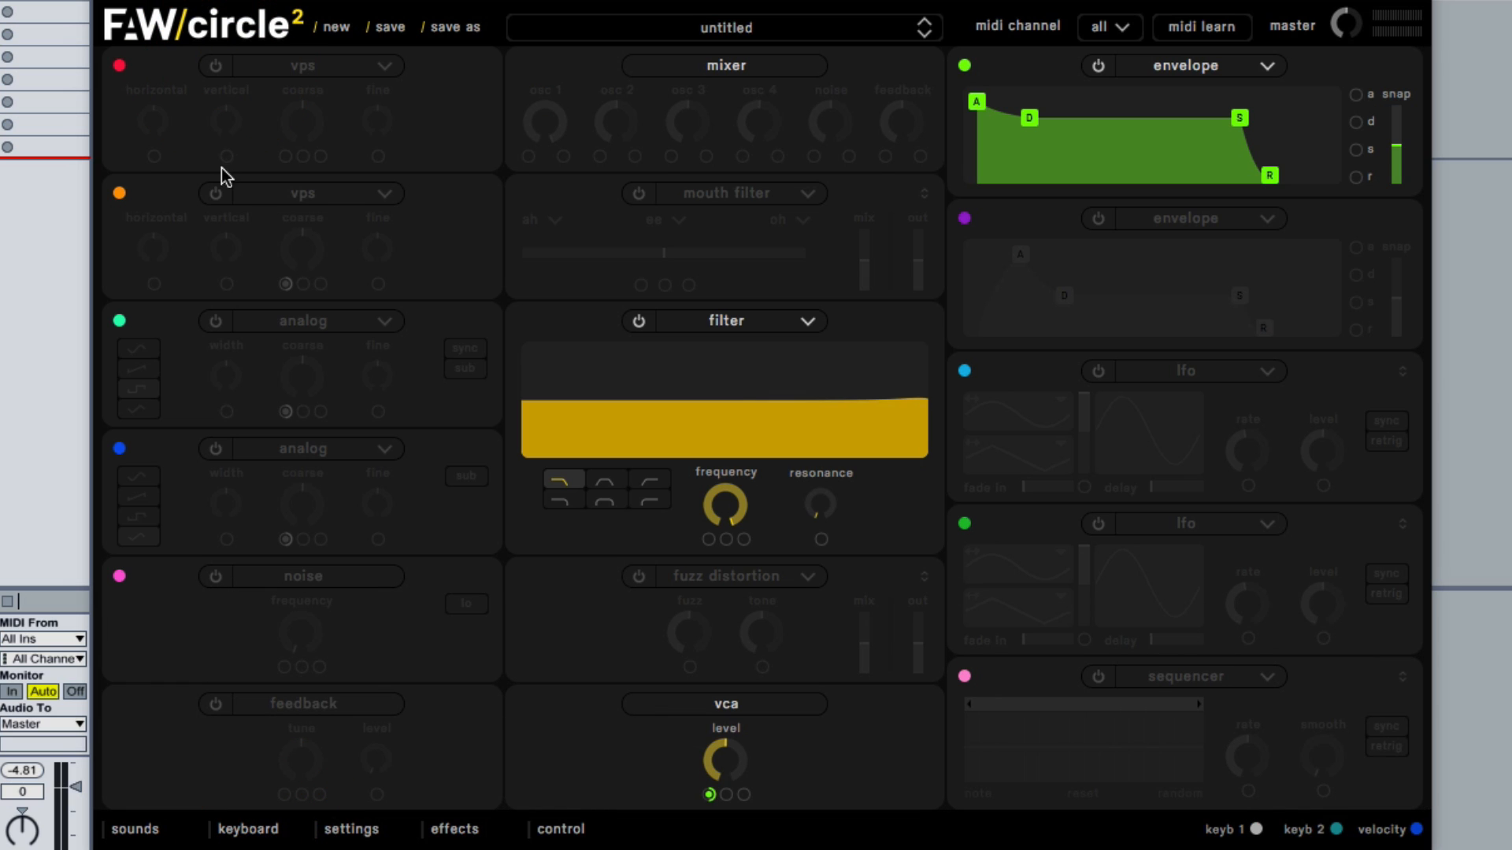
pyautogui.click(218, 196)
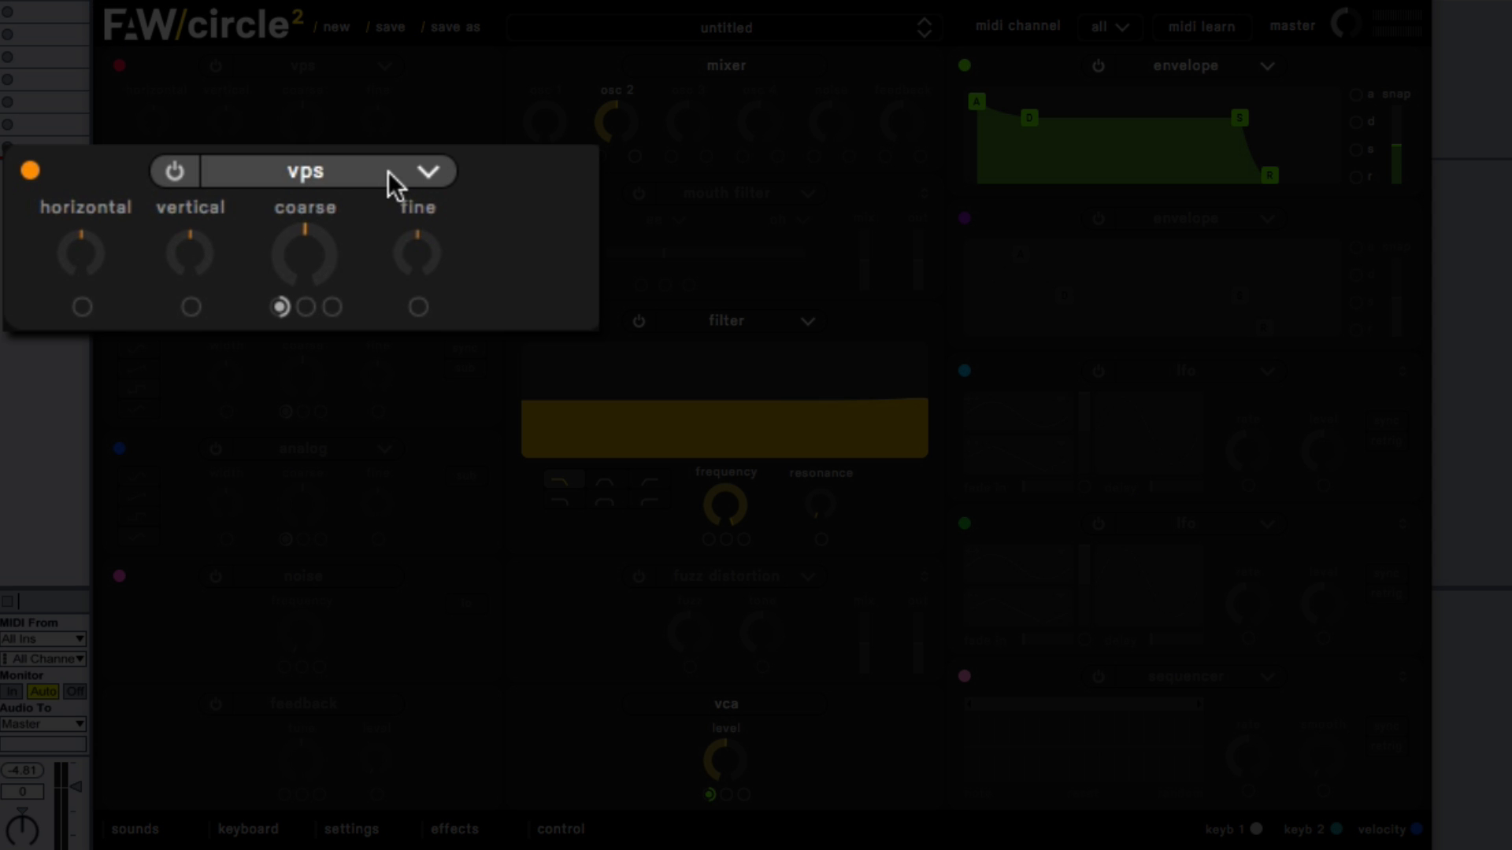
pyautogui.click(357, 194)
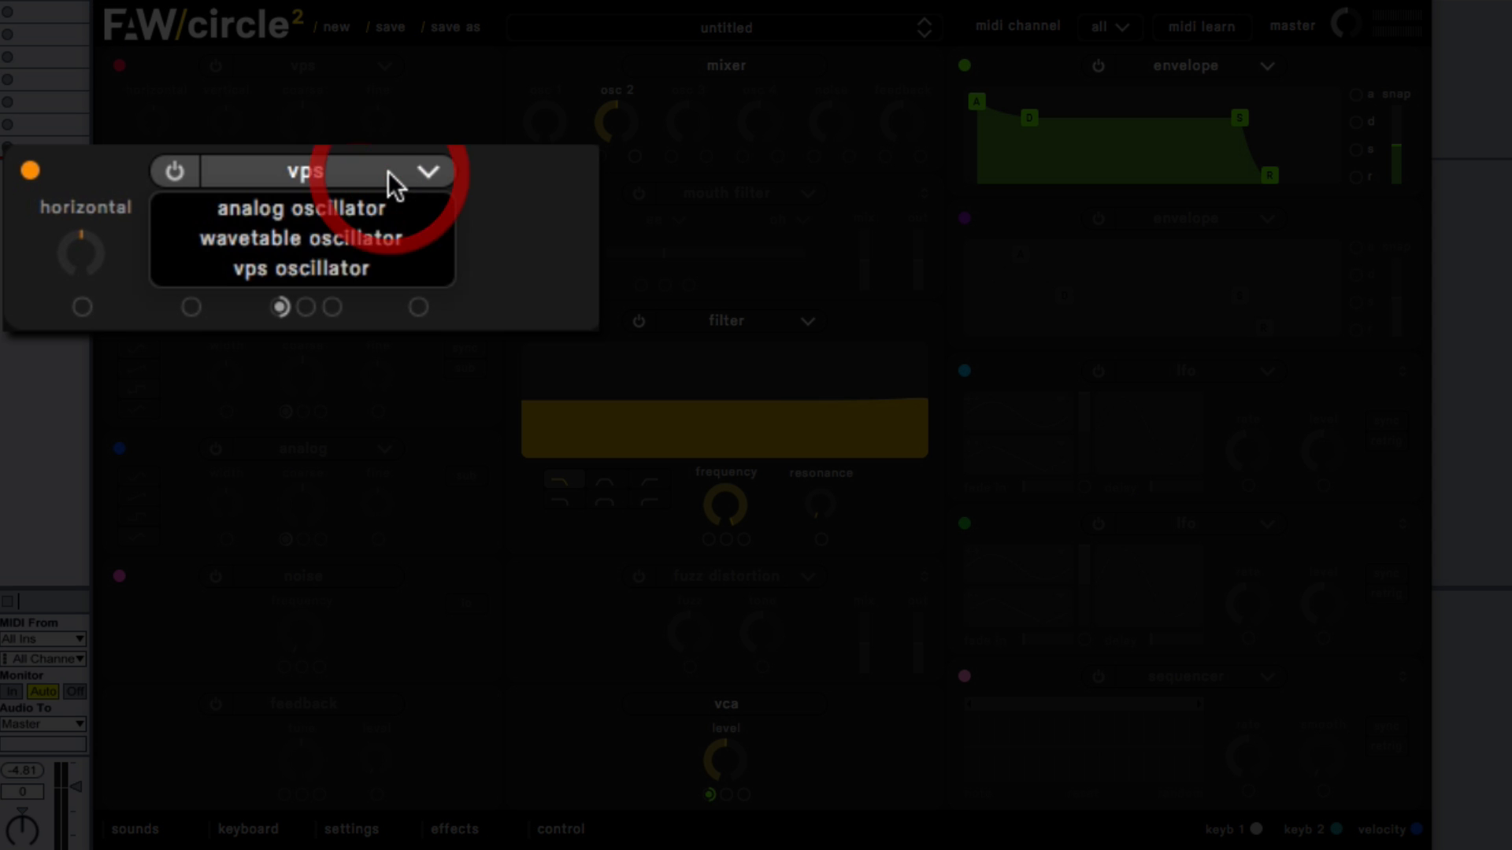
pyautogui.click(390, 202)
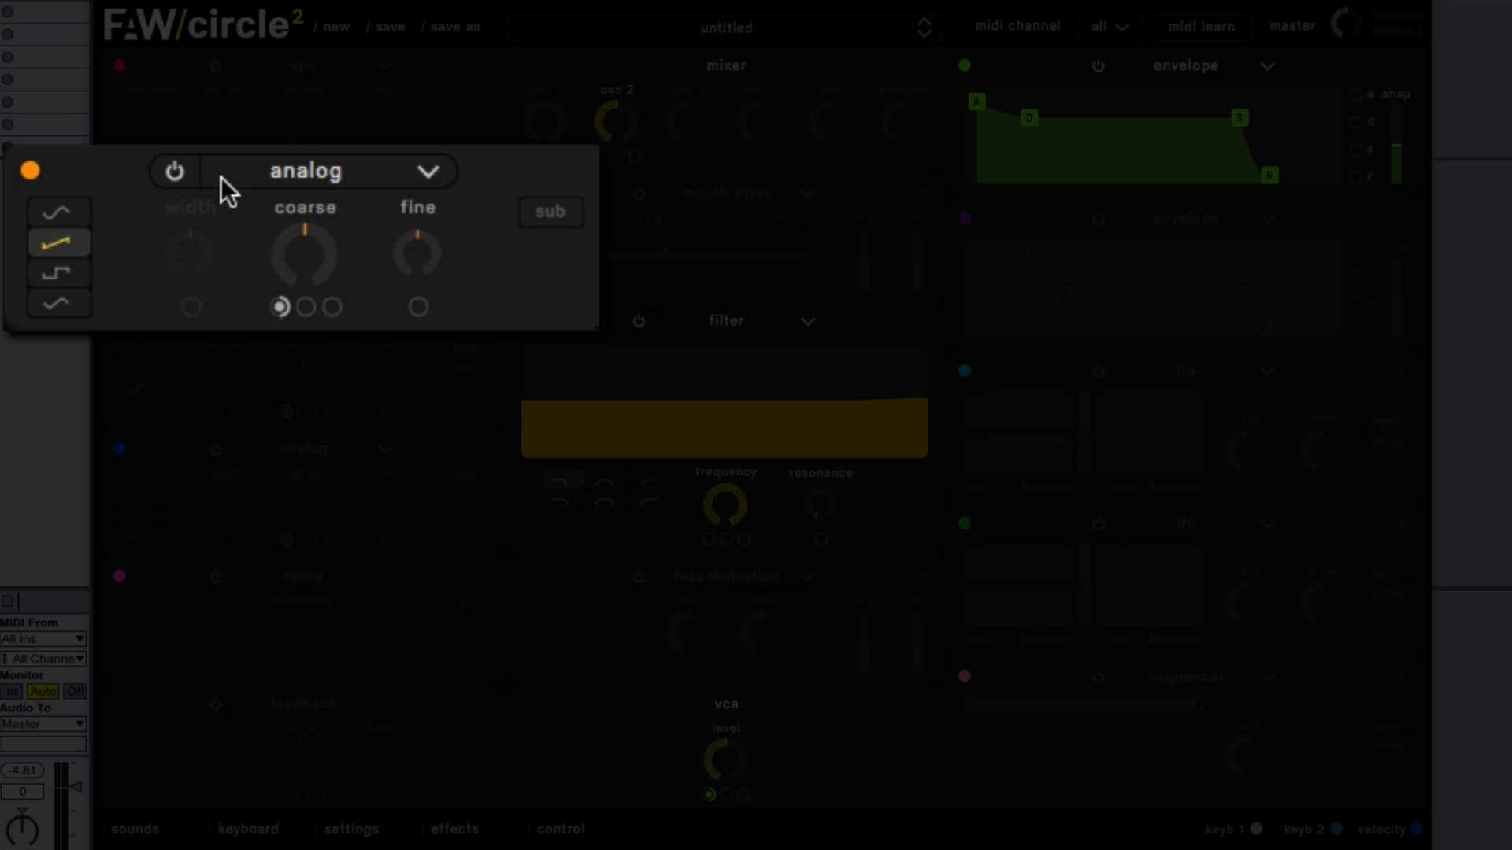
# - Audition the sine, saw, square and triangle waveforms on the second oscillator and return to saw
pyautogui.click(78, 206)
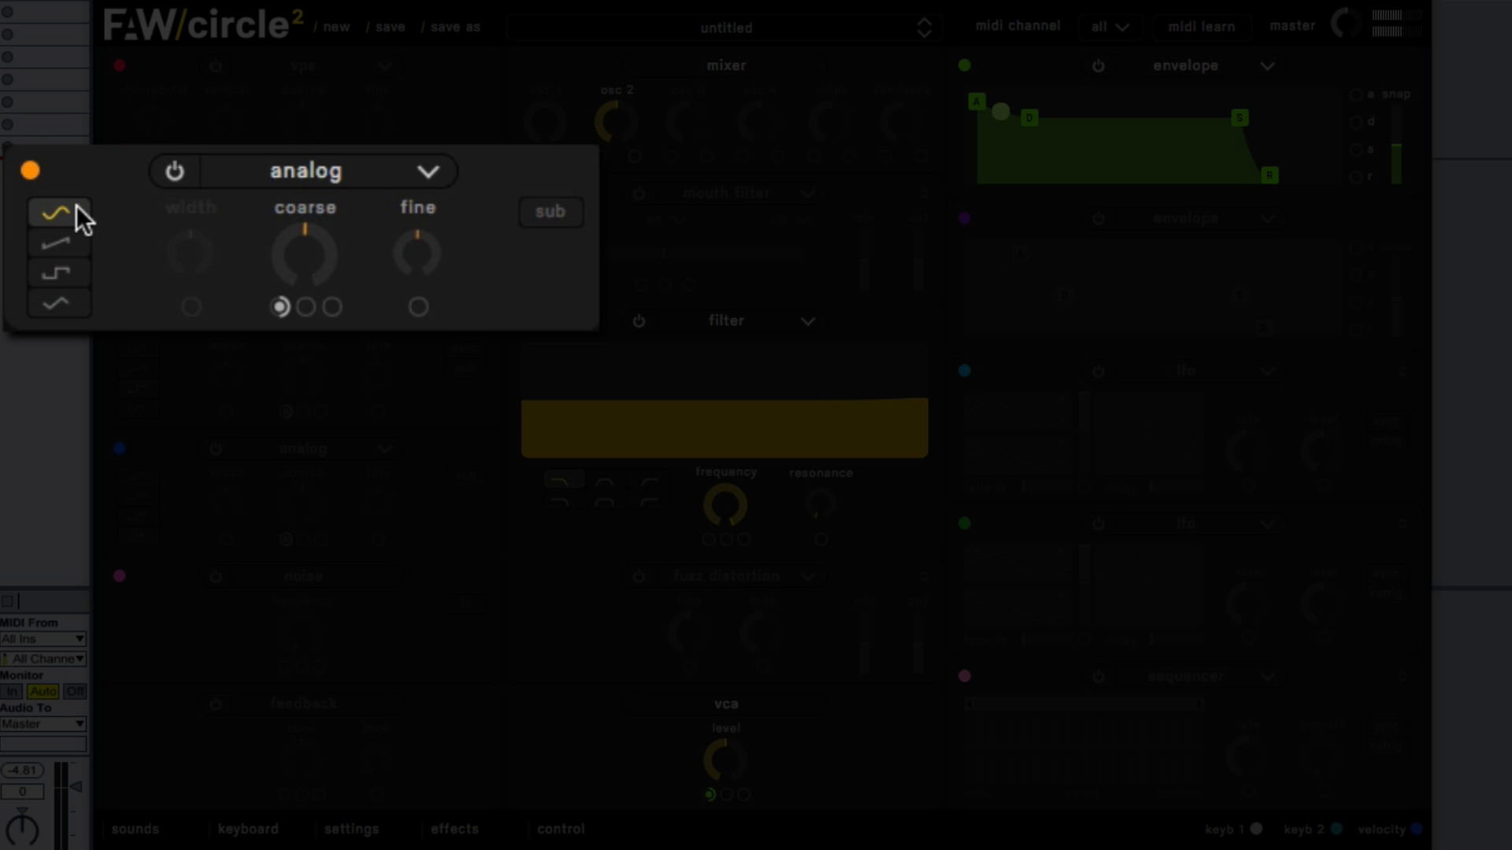
pyautogui.click(73, 236)
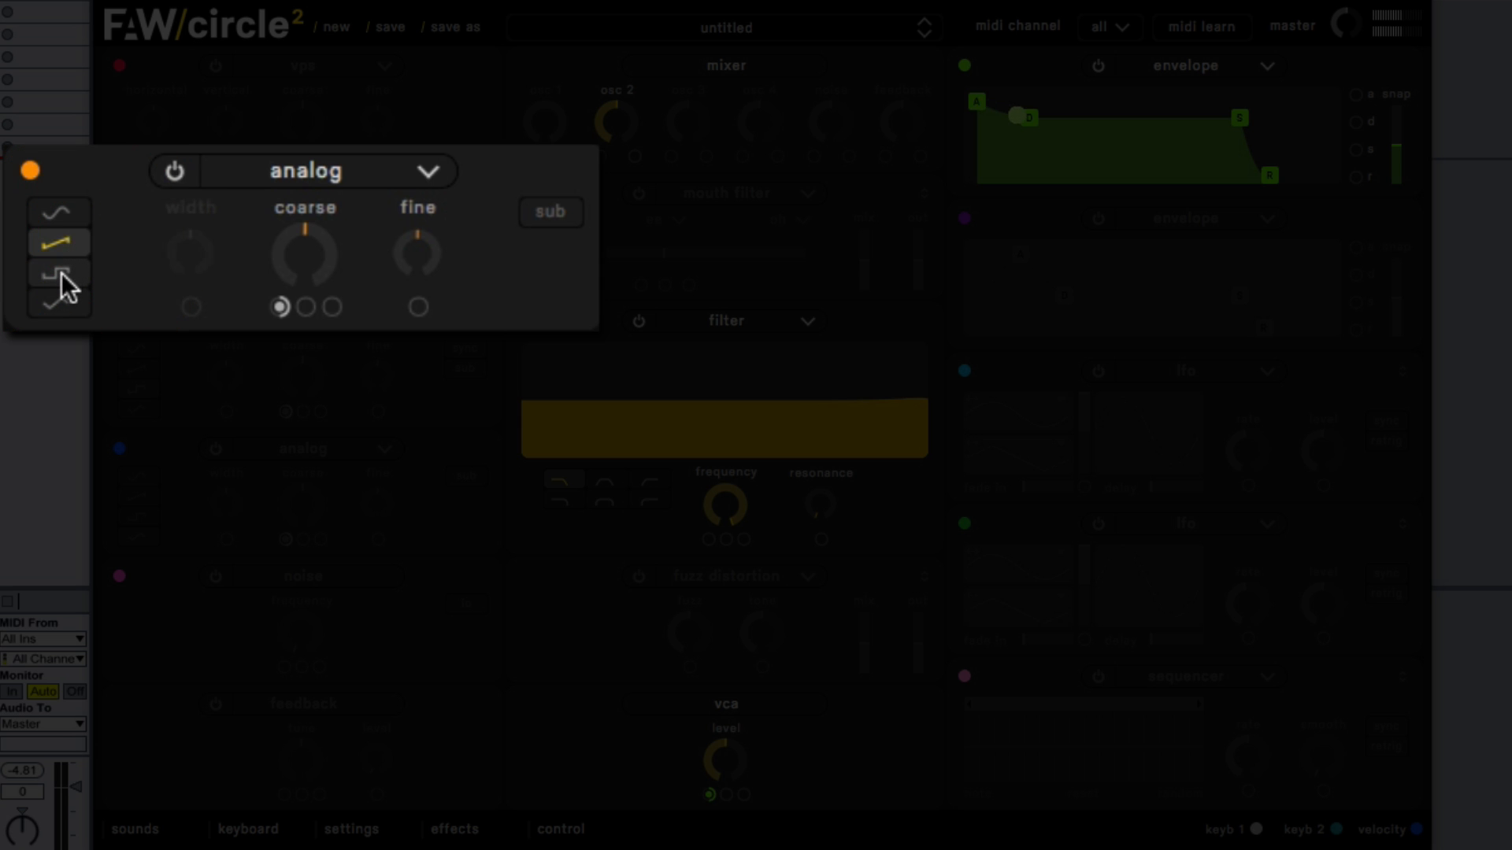
pyautogui.click(62, 276)
pyautogui.click(65, 304)
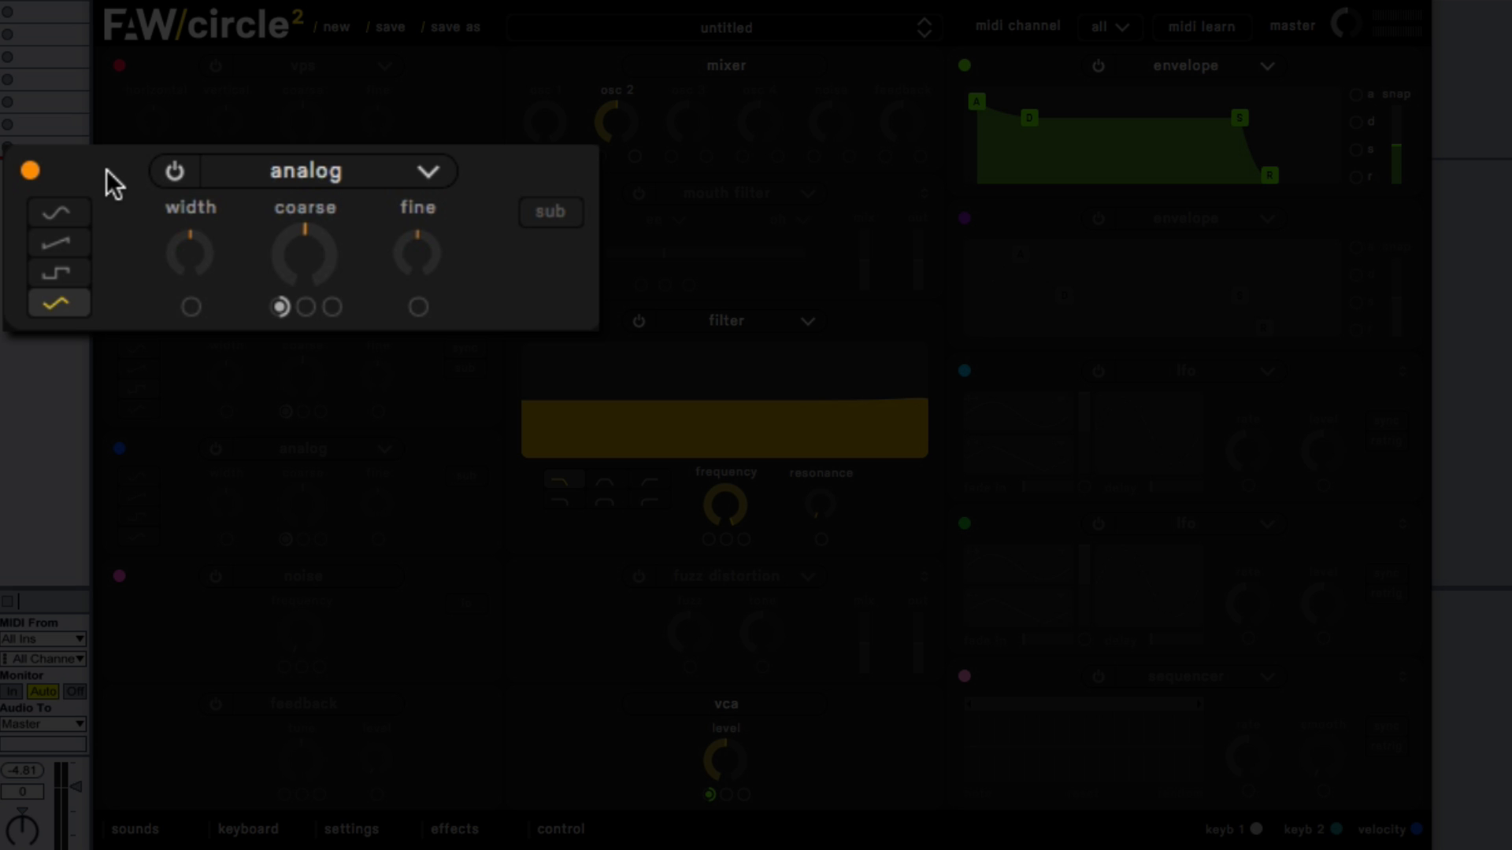
pyautogui.click(53, 246)
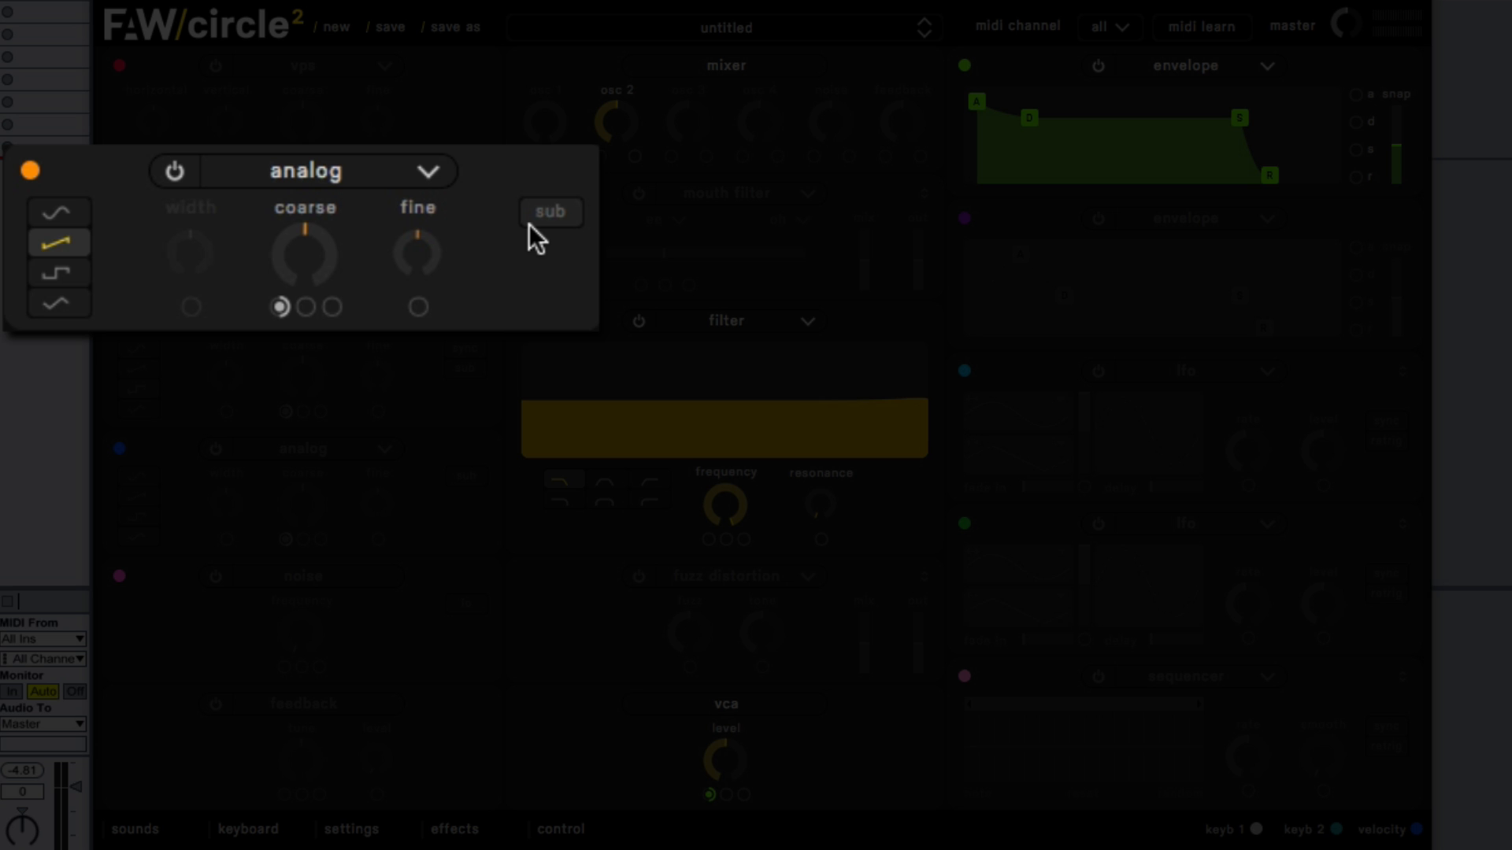
# - Switch the second oscillator to wavetable and view the waveform choices for its classic saw and classic triangle slots
pyautogui.click(425, 174)
pyautogui.click(418, 238)
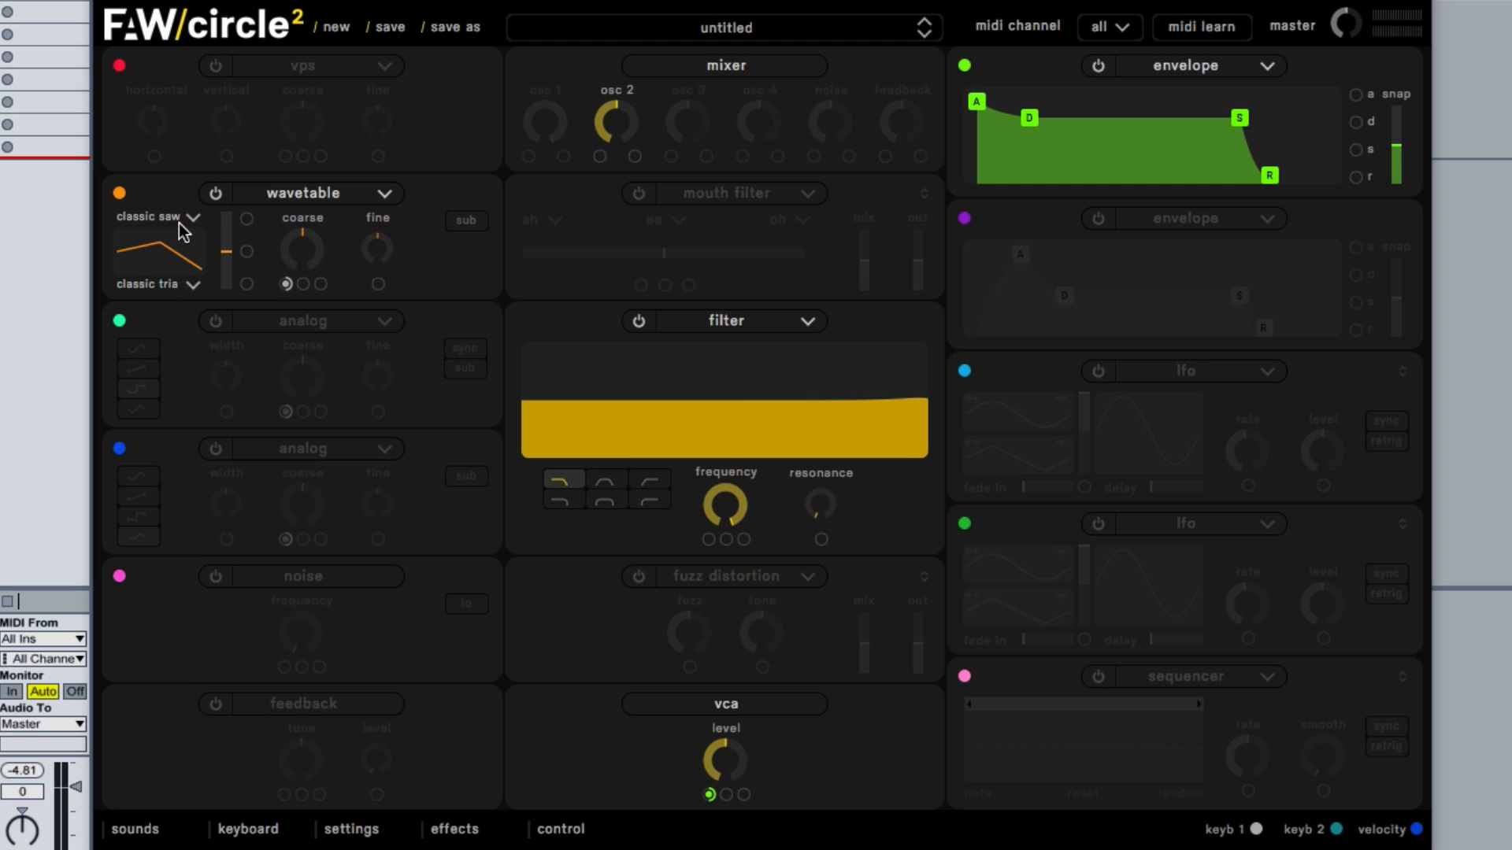
pyautogui.click(180, 219)
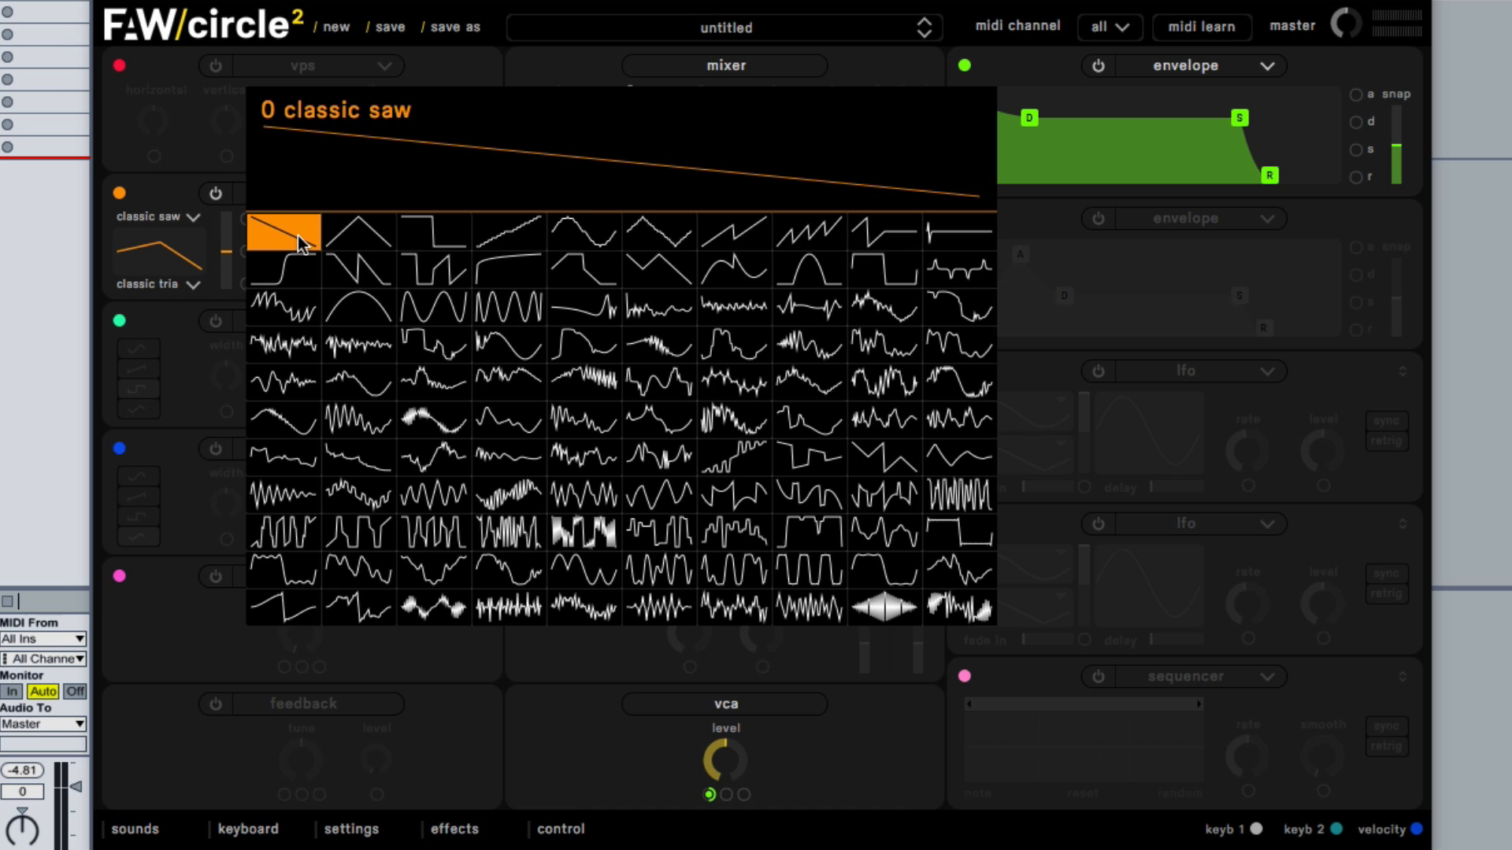
pyautogui.click(166, 209)
pyautogui.click(174, 287)
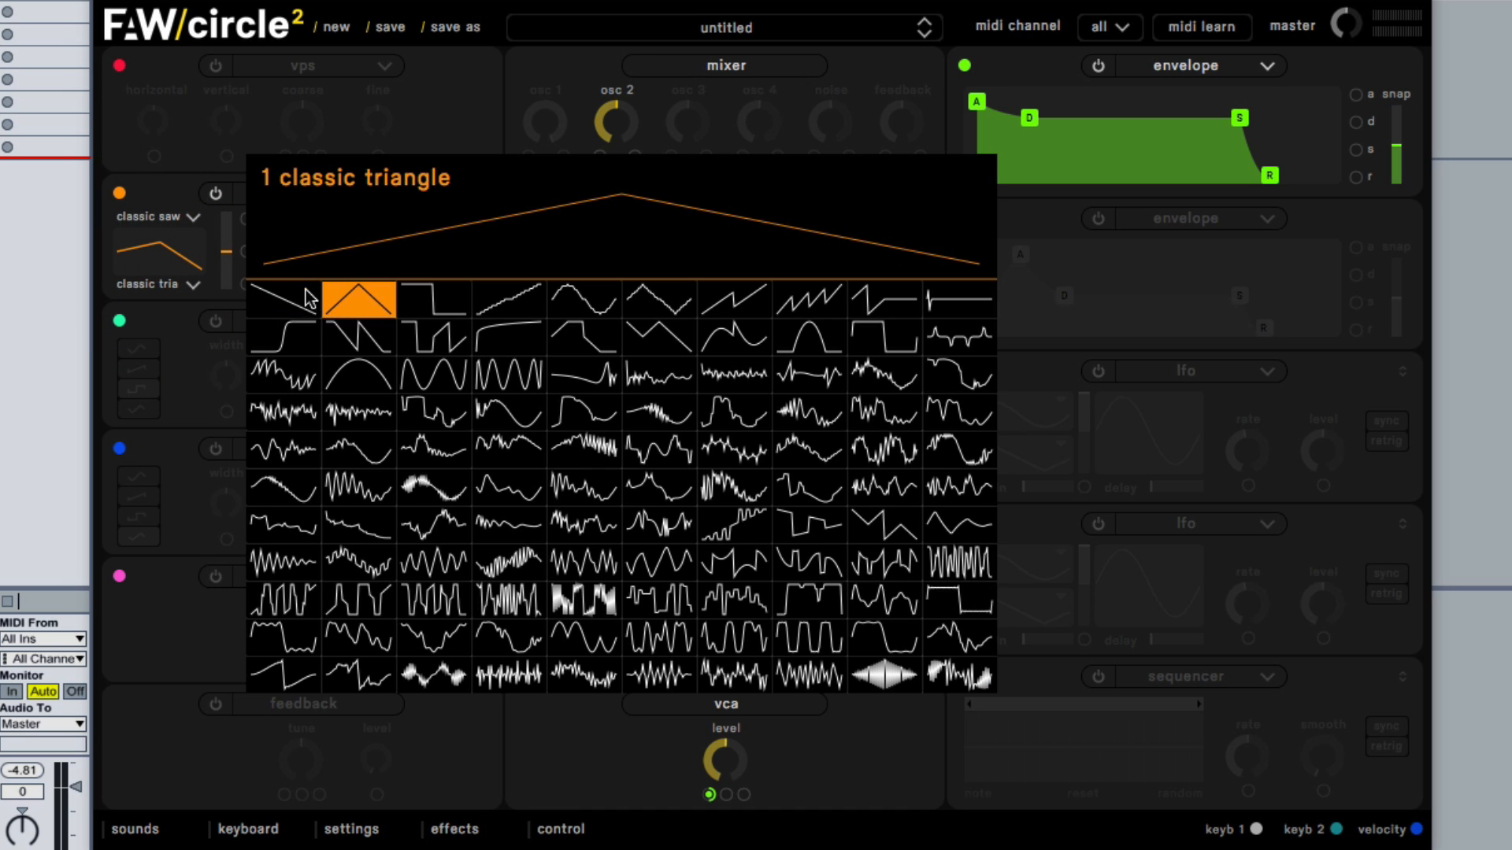
pyautogui.click(157, 211)
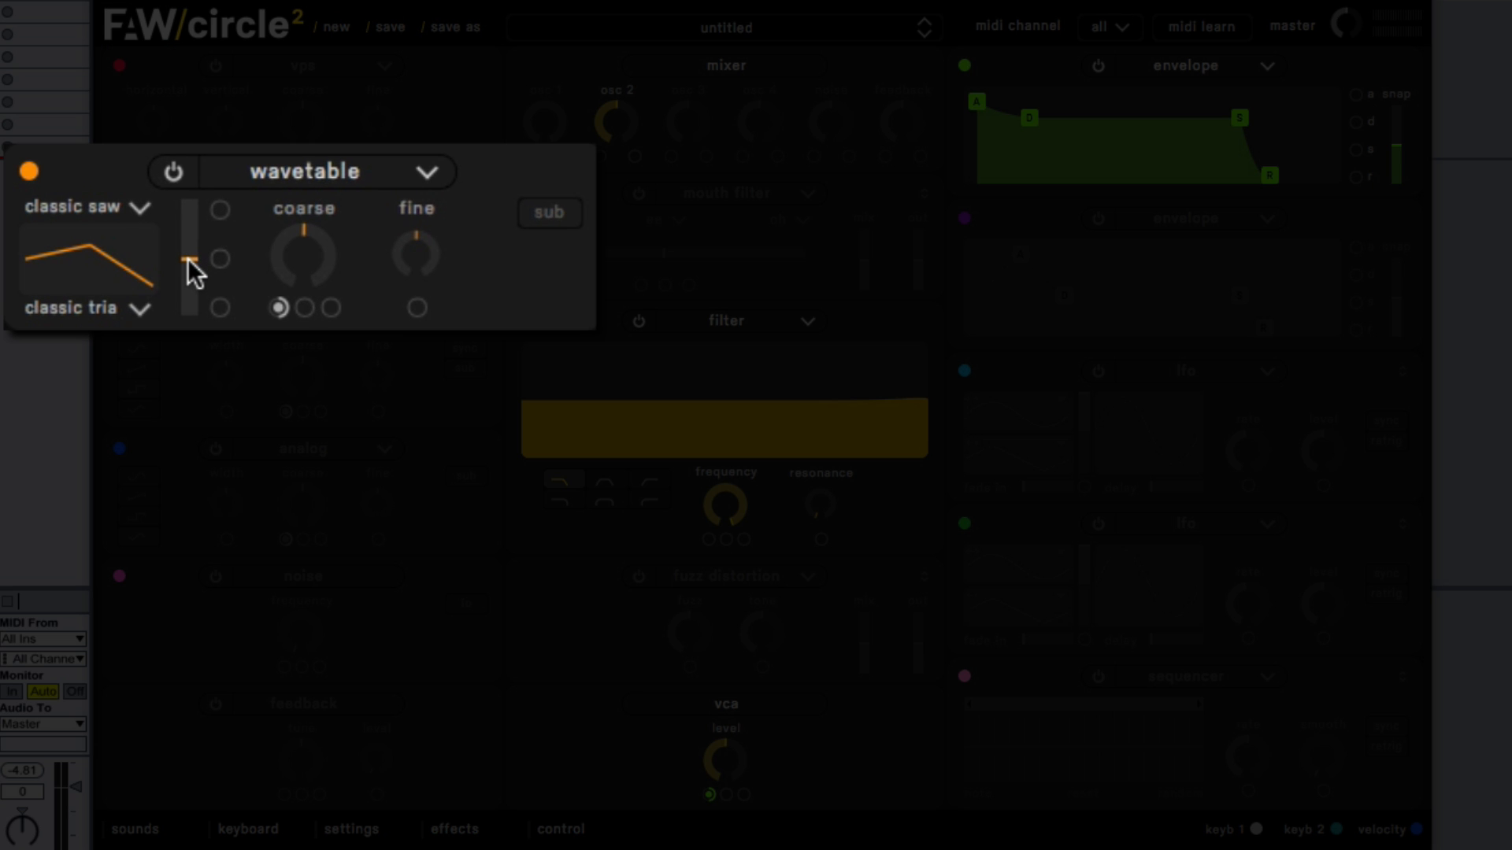
# - Sweep the second oscillator's cross fade between classic saw and classic triangle, through both extremes and intermediate blends such as 0.700
pyautogui.moveTo(188, 261); pyautogui.dragTo(182, 186)
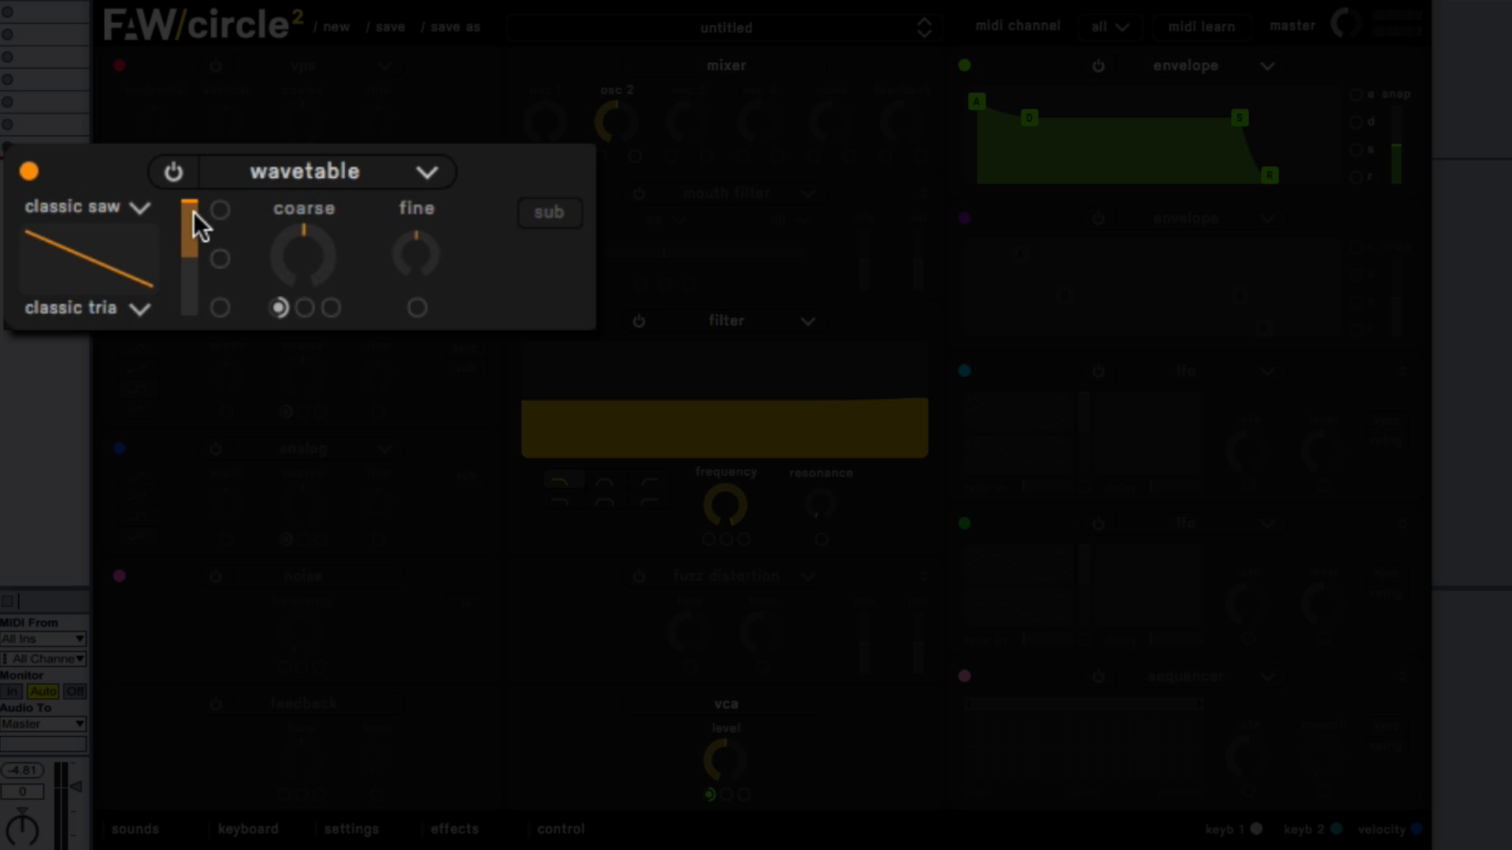
pyautogui.moveTo(185, 208); pyautogui.dragTo(191, 315)
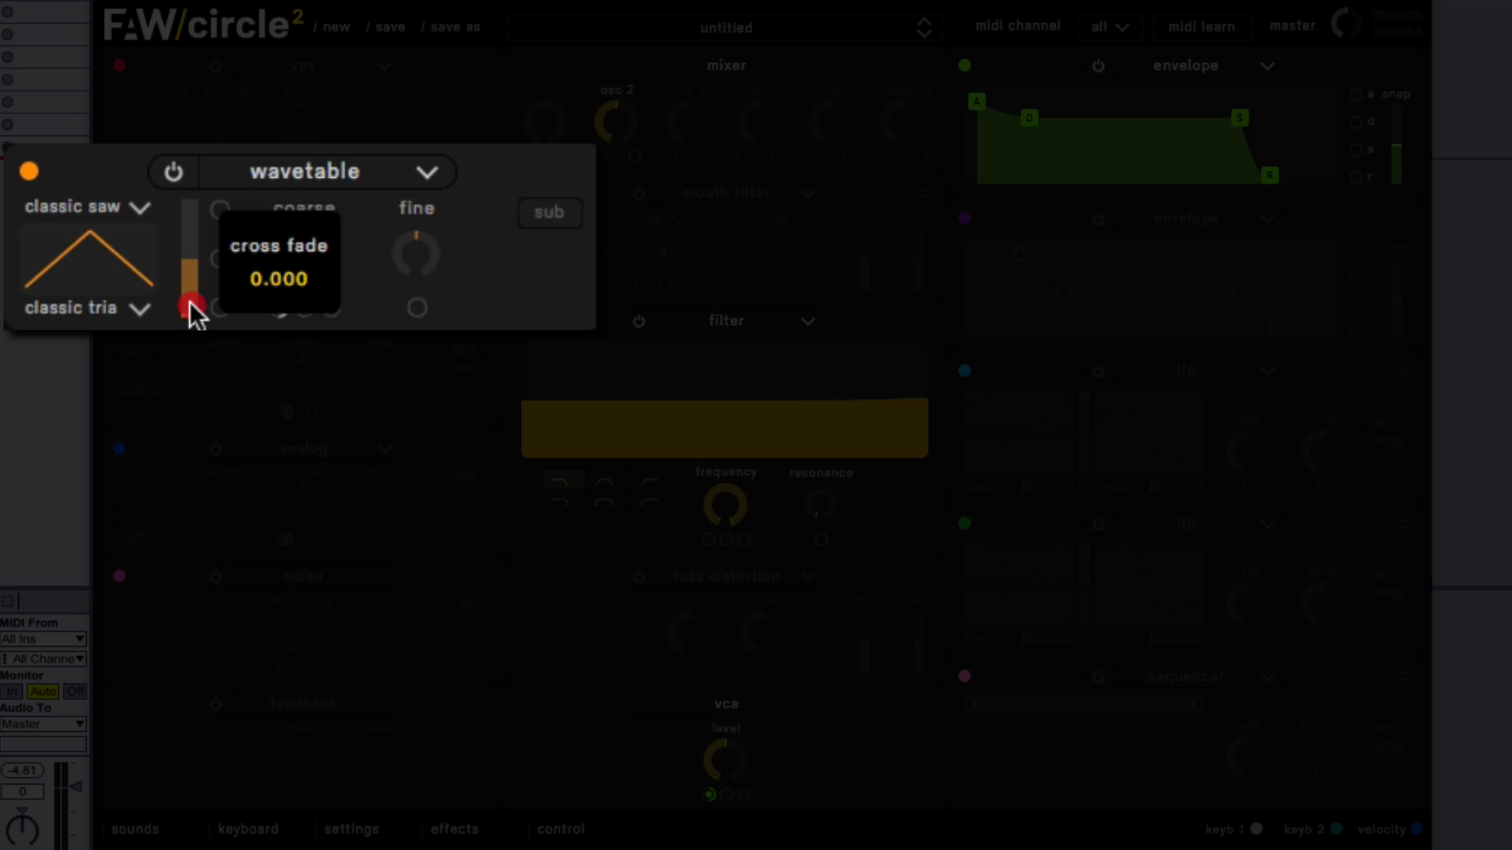
pyautogui.moveTo(193, 310); pyautogui.dragTo(199, 235)
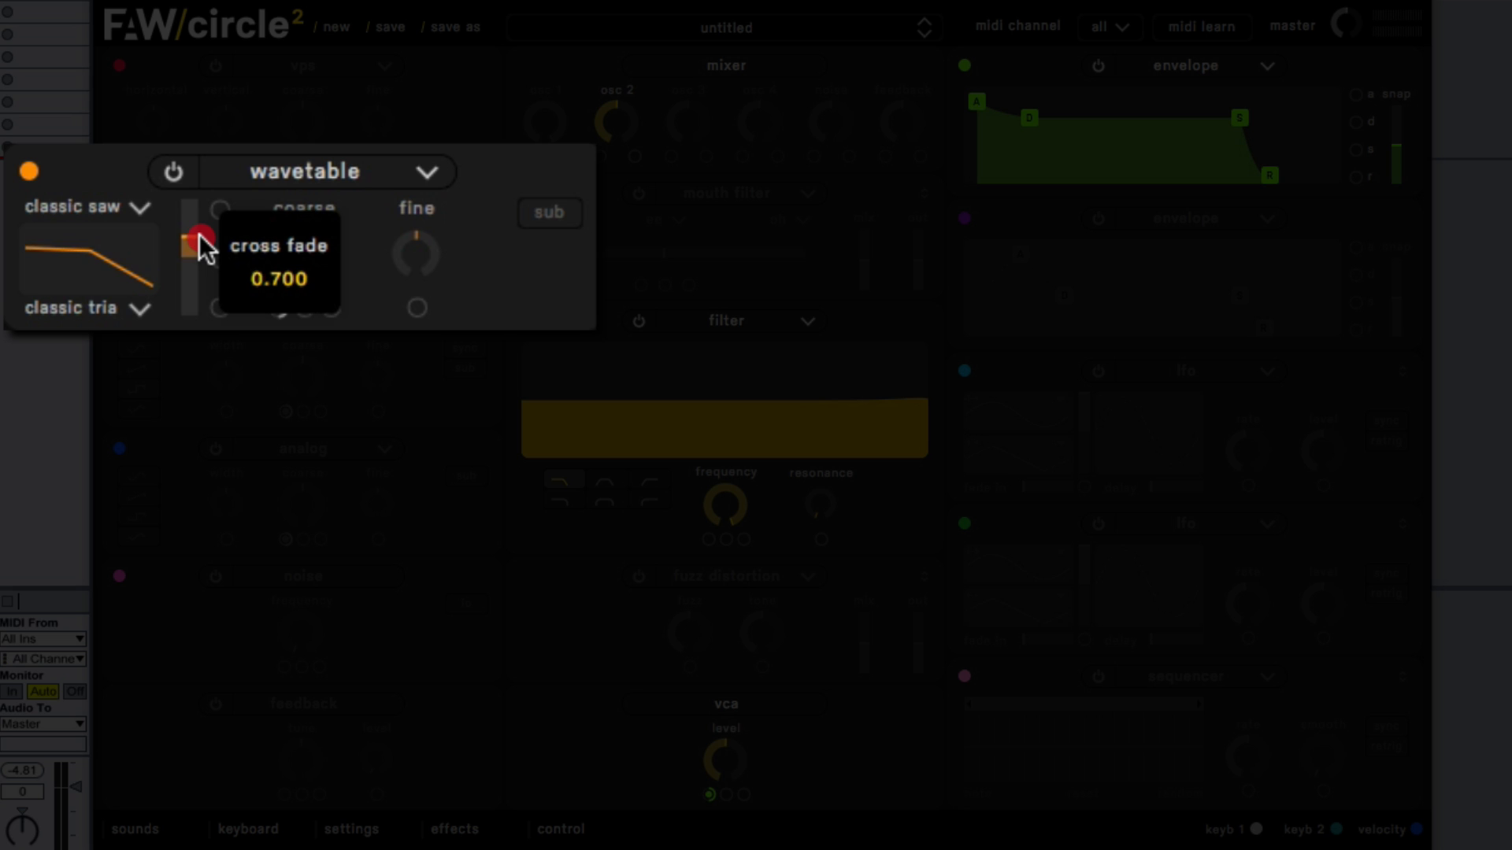
pyautogui.moveTo(199, 235); pyautogui.dragTo(186, 278)
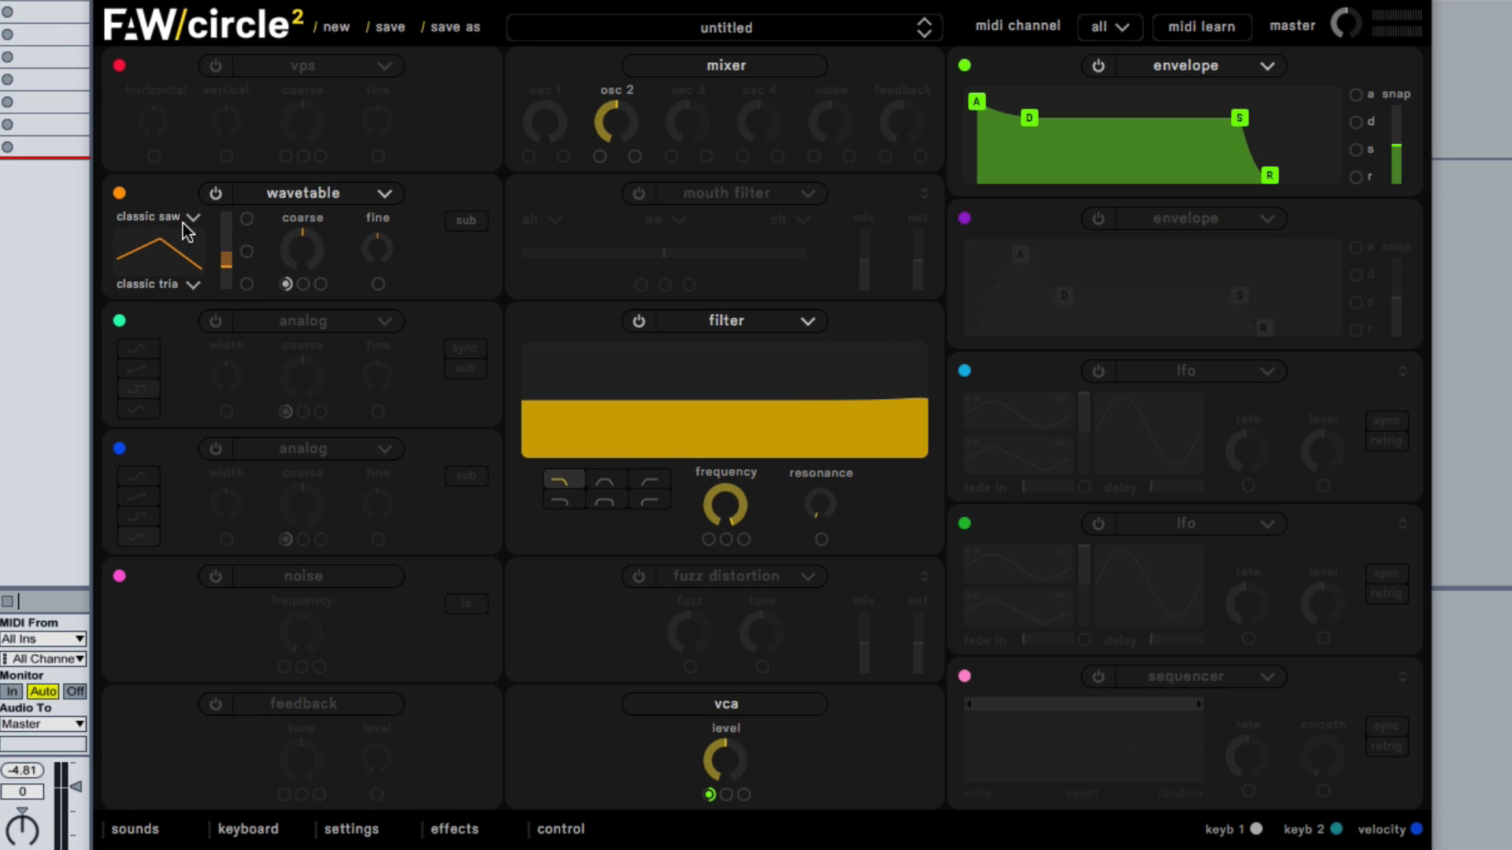
# - Load la paz as the second oscillator's first waveform and athens as its second waveform
pyautogui.click(186, 227)
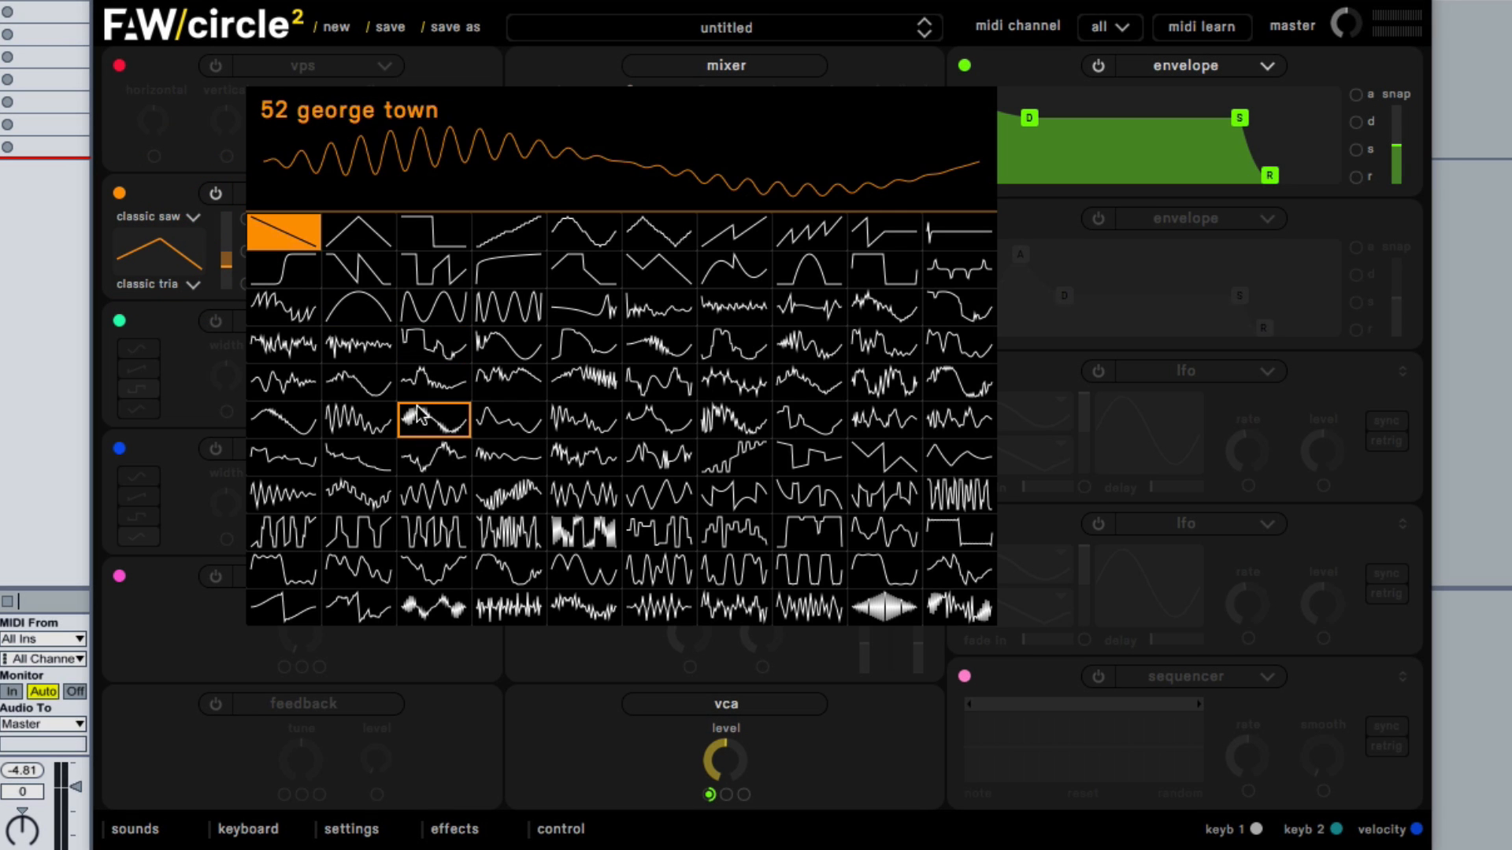
pyautogui.click(732, 461)
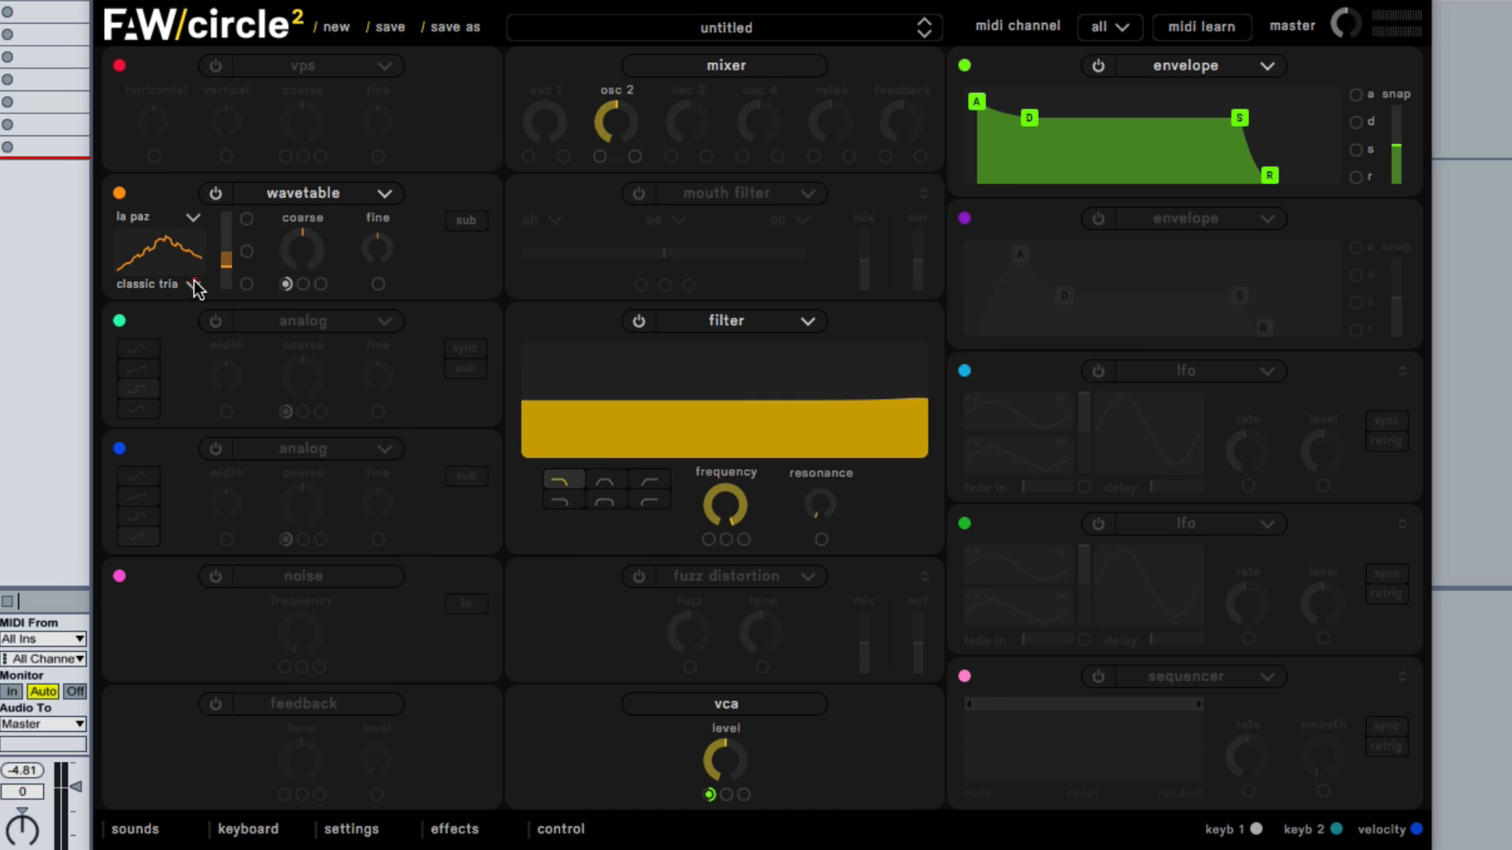
pyautogui.click(192, 285)
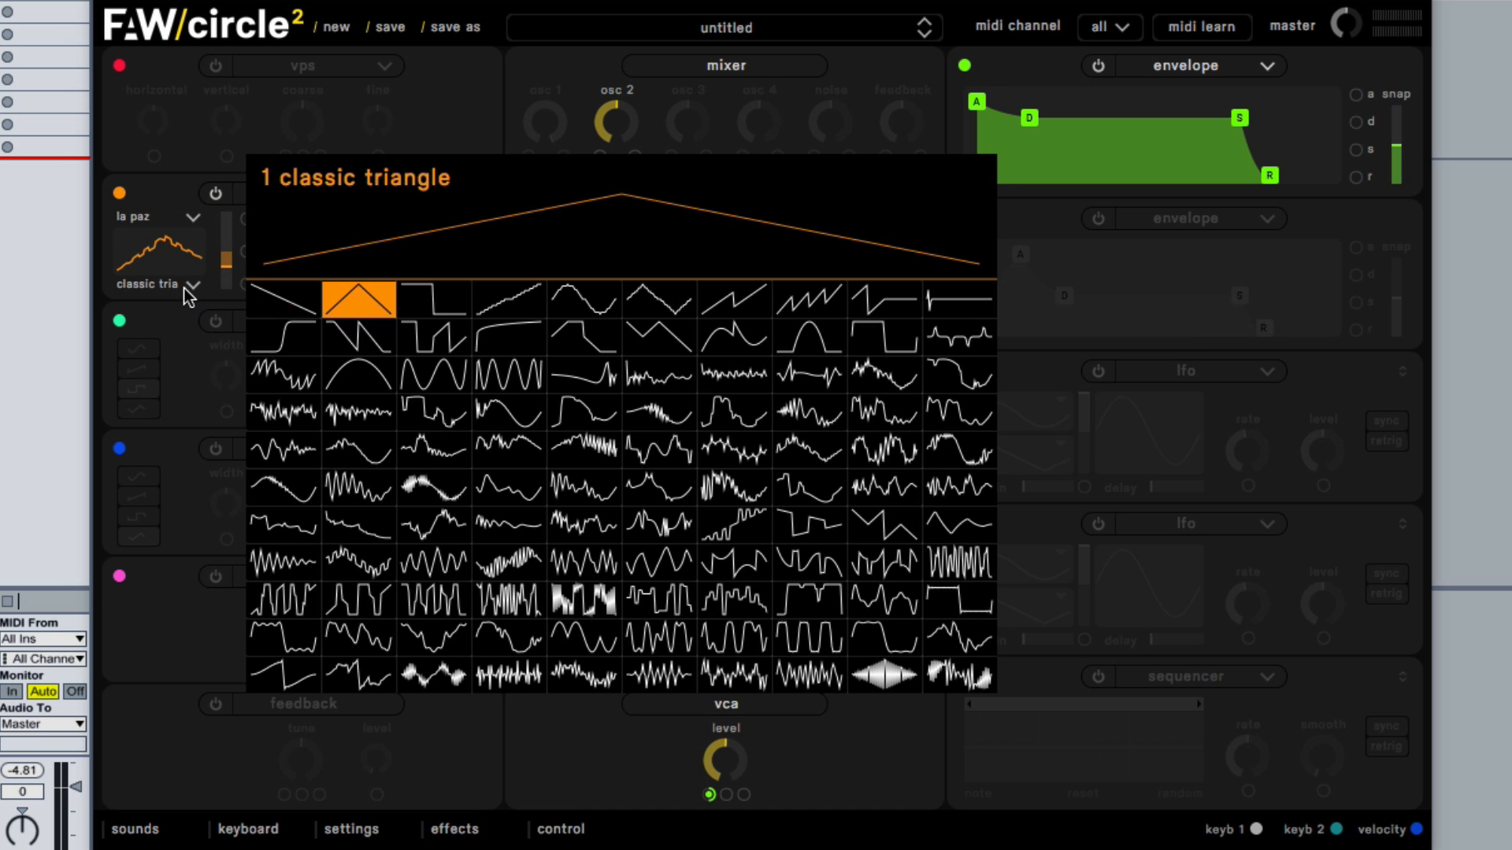
pyautogui.click(433, 374)
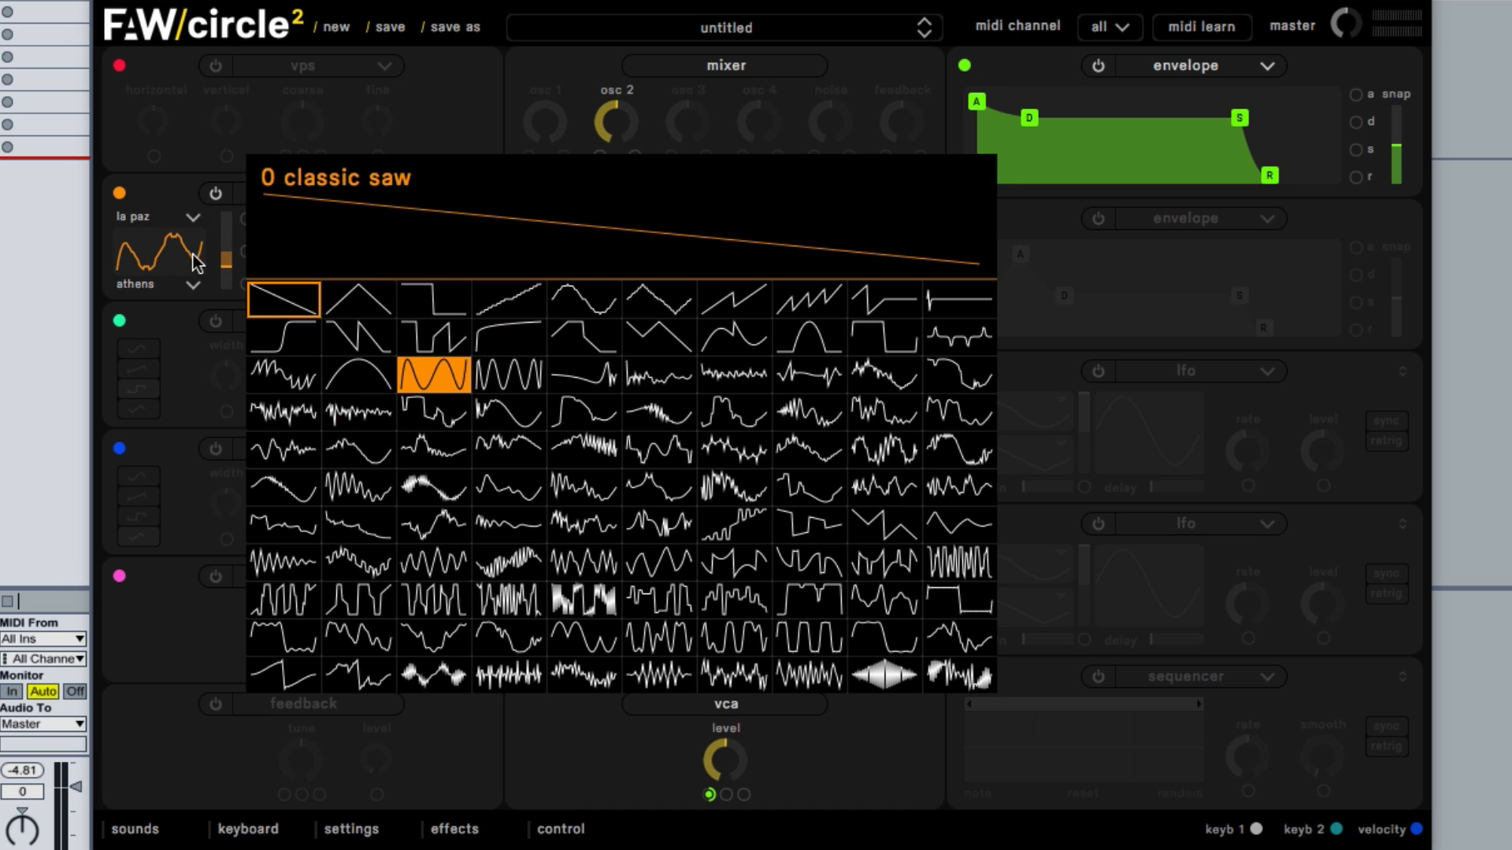
# - Close the waveform browser and cross fade to pure athens, finishing with a little la paz blended in
pyautogui.click(224, 254)
pyautogui.moveTo(229, 257)
pyautogui.mouseDown()
pyautogui.moveTo(219, 219)
pyautogui.moveTo(224, 290)
pyautogui.moveTo(216, 196)
pyautogui.moveTo(223, 284)
pyautogui.mouseUp()
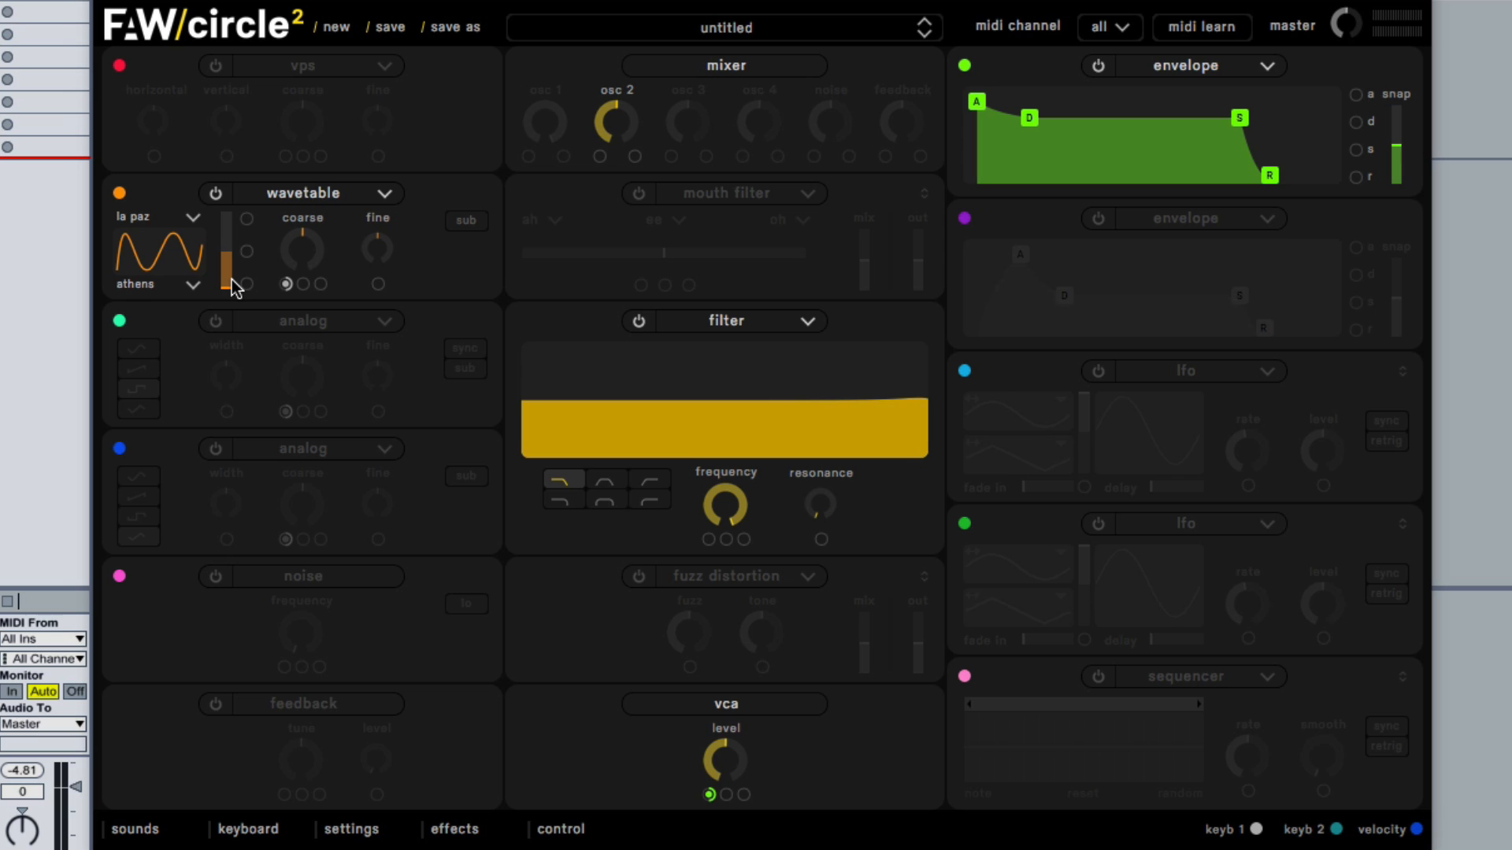
pyautogui.moveTo(234, 288)
pyautogui.mouseDown()
pyautogui.moveTo(226, 252)
pyautogui.moveTo(250, 234)
pyautogui.moveTo(230, 265)
pyautogui.mouseUp()
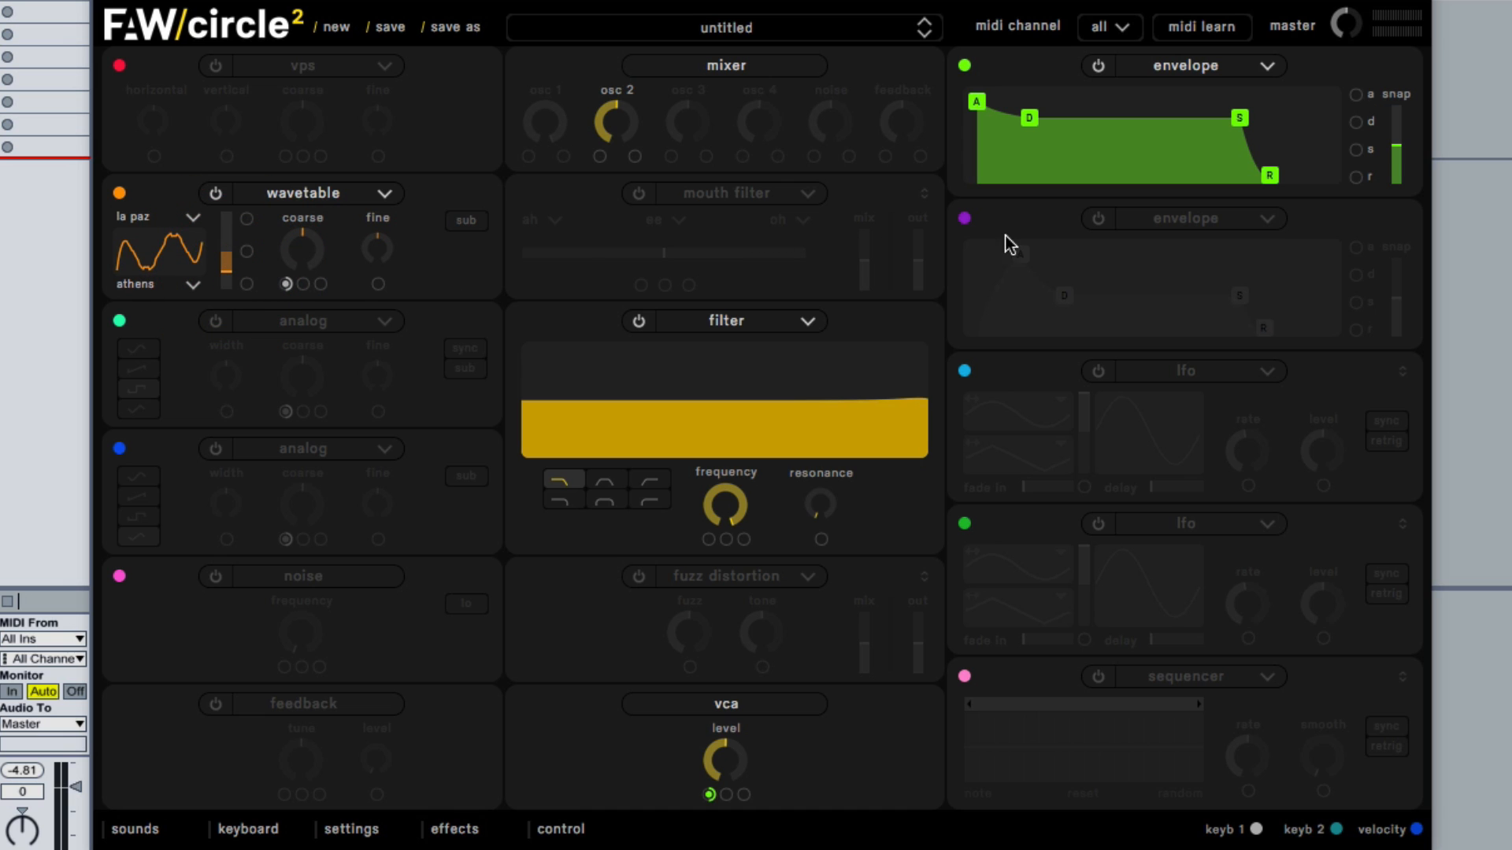
# - Enable the second modulator as an lfo, assign it to the second oscillator's cross fade modulation and slightly adjust the cross fade
pyautogui.click(1097, 220)
pyautogui.click(1174, 227)
pyautogui.click(1178, 266)
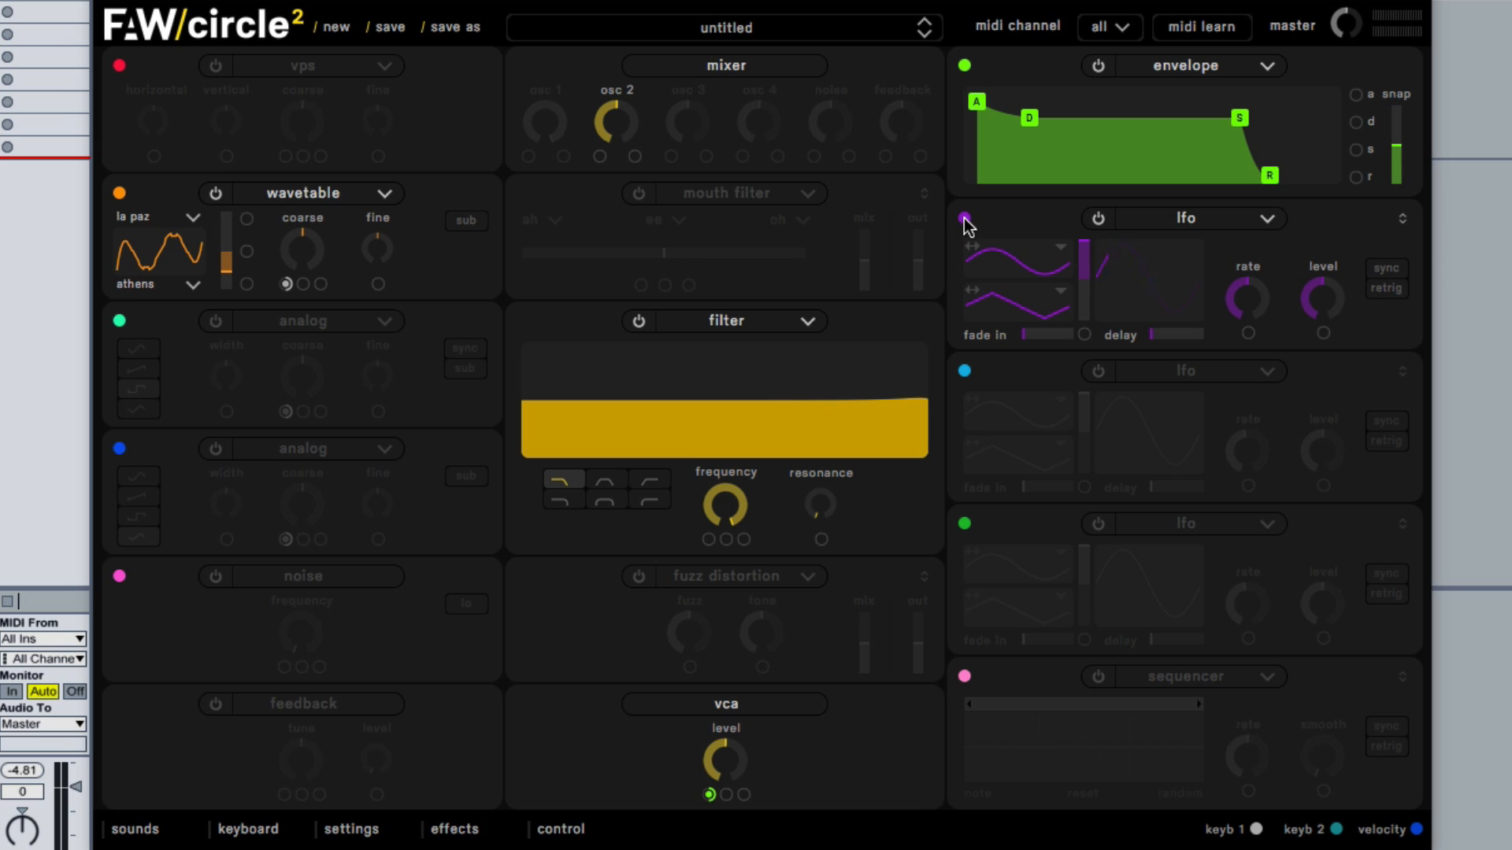
pyautogui.moveTo(964, 220); pyautogui.dragTo(247, 253)
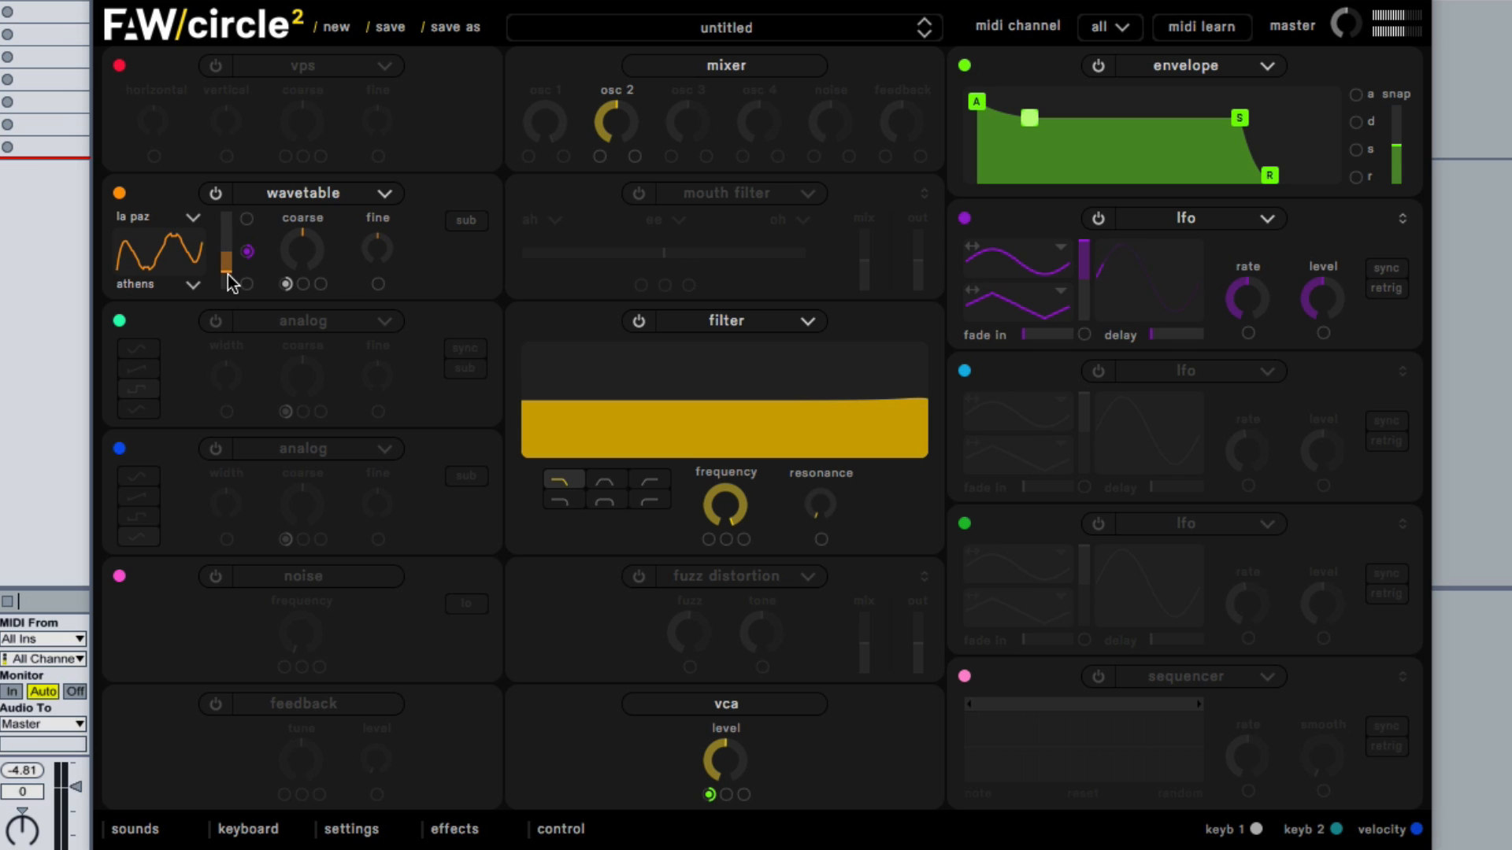
pyautogui.moveTo(227, 274)
pyautogui.mouseDown()
pyautogui.moveTo(229, 222)
pyautogui.moveTo(226, 270)
pyautogui.mouseUp()
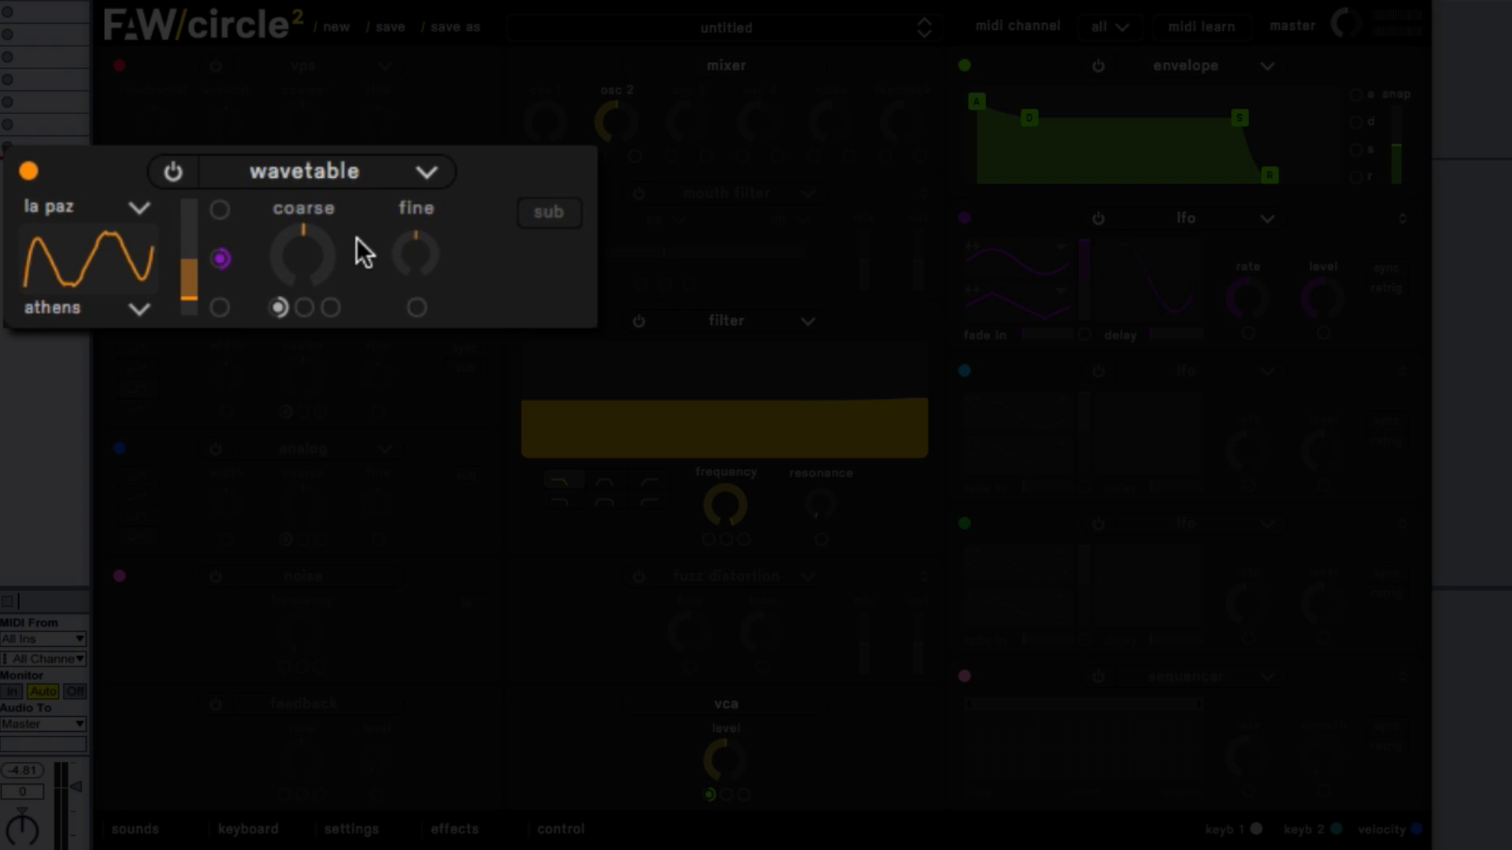
# - Remove the lfo modulation from the second oscillator's cross fade and move the cross fade fully to athens
pyautogui.click(231, 258)
pyautogui.click(476, 250)
pyautogui.moveTo(187, 309); pyautogui.dragTo(234, 338)
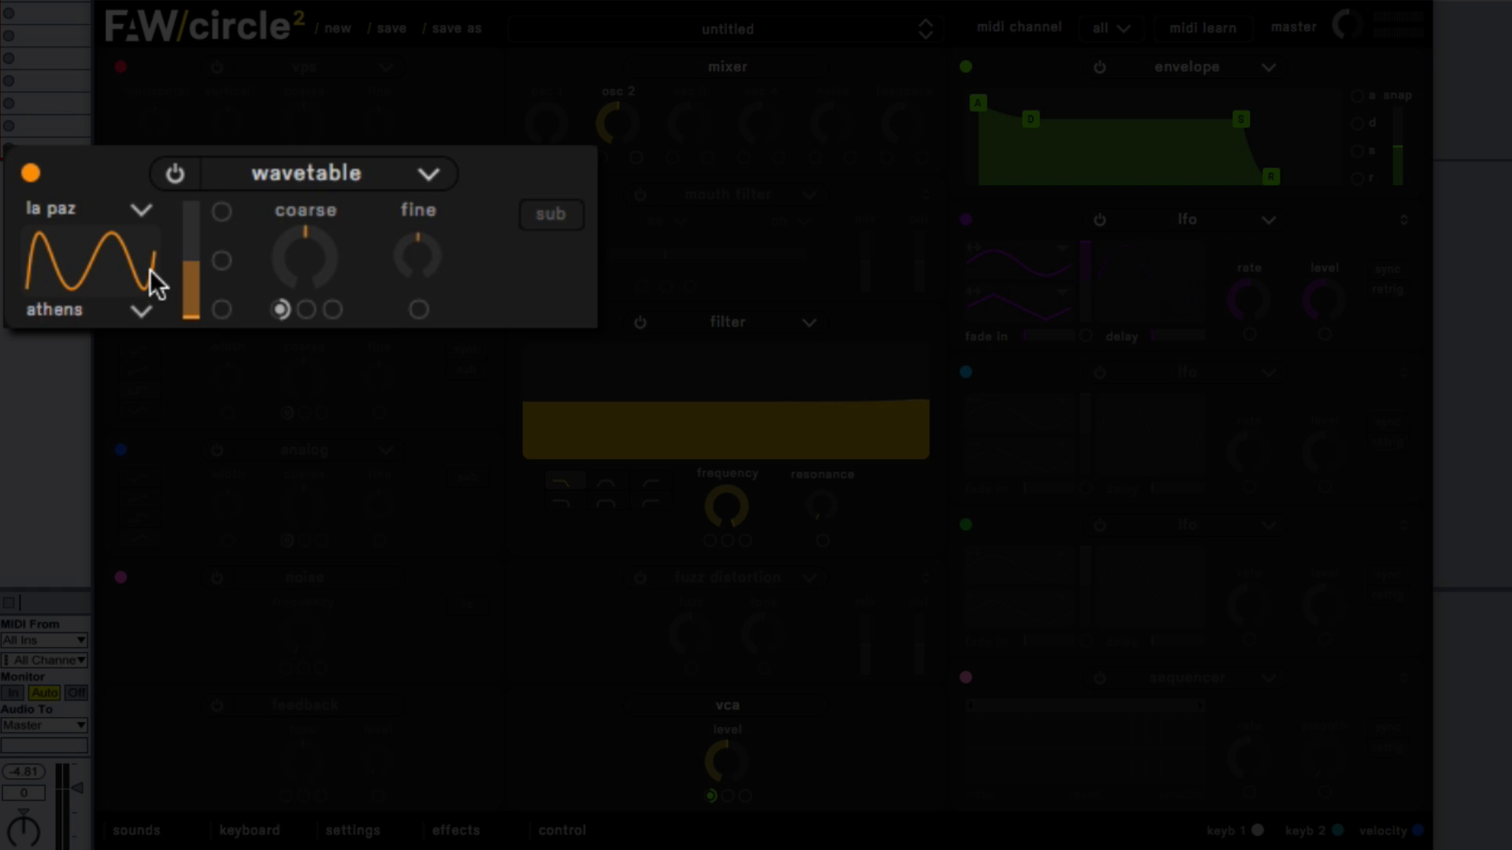
# - Turn on sub for the second oscillator and remove the keyboard 1 modulation from its coarse tune
pyautogui.click(528, 214)
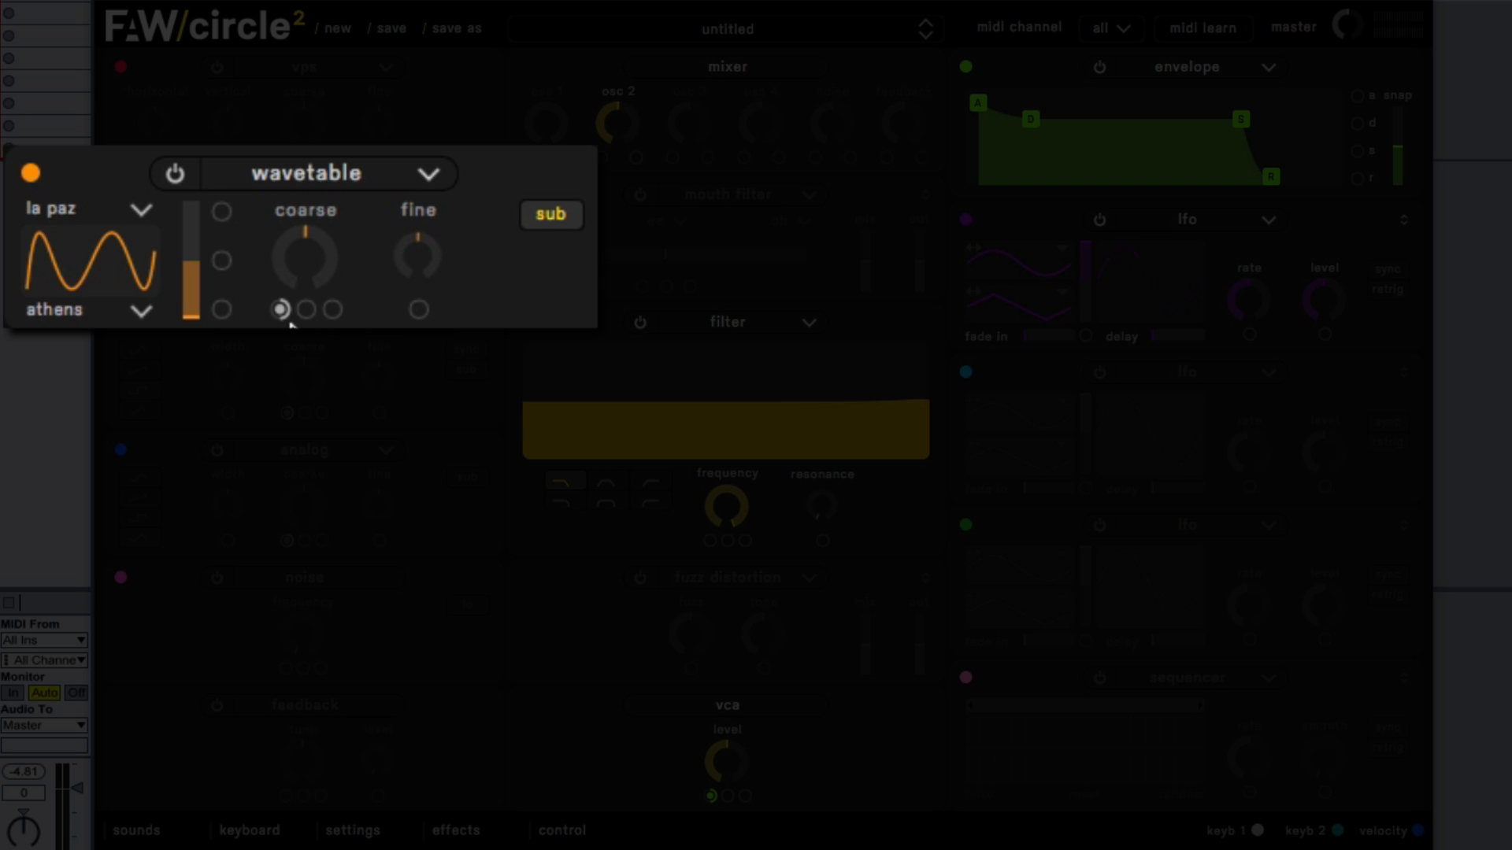
pyautogui.moveTo(281, 307); pyautogui.dragTo(334, 304)
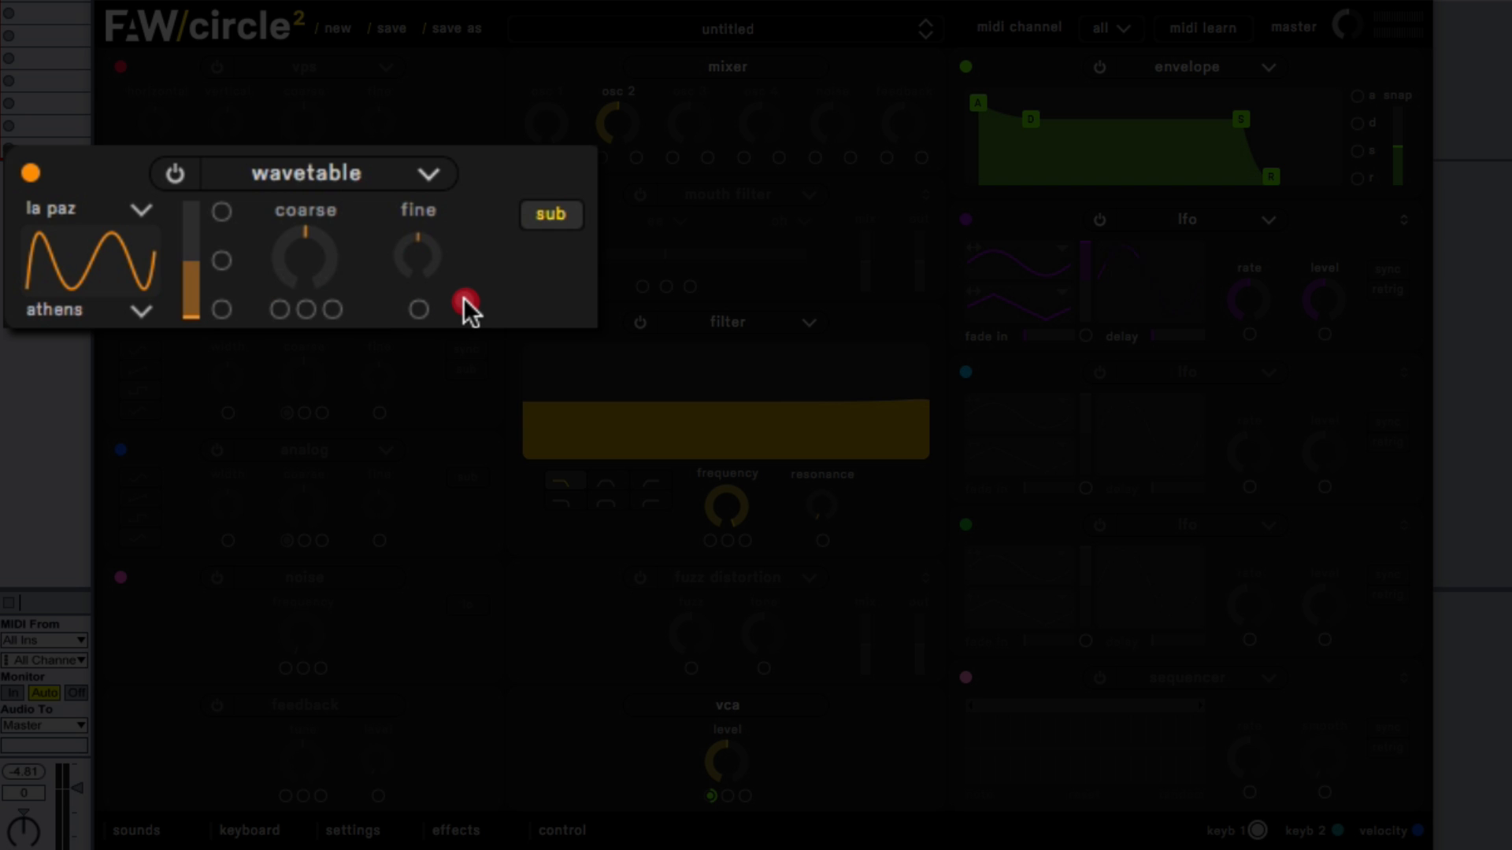
pyautogui.moveTo(463, 298); pyautogui.dragTo(463, 298)
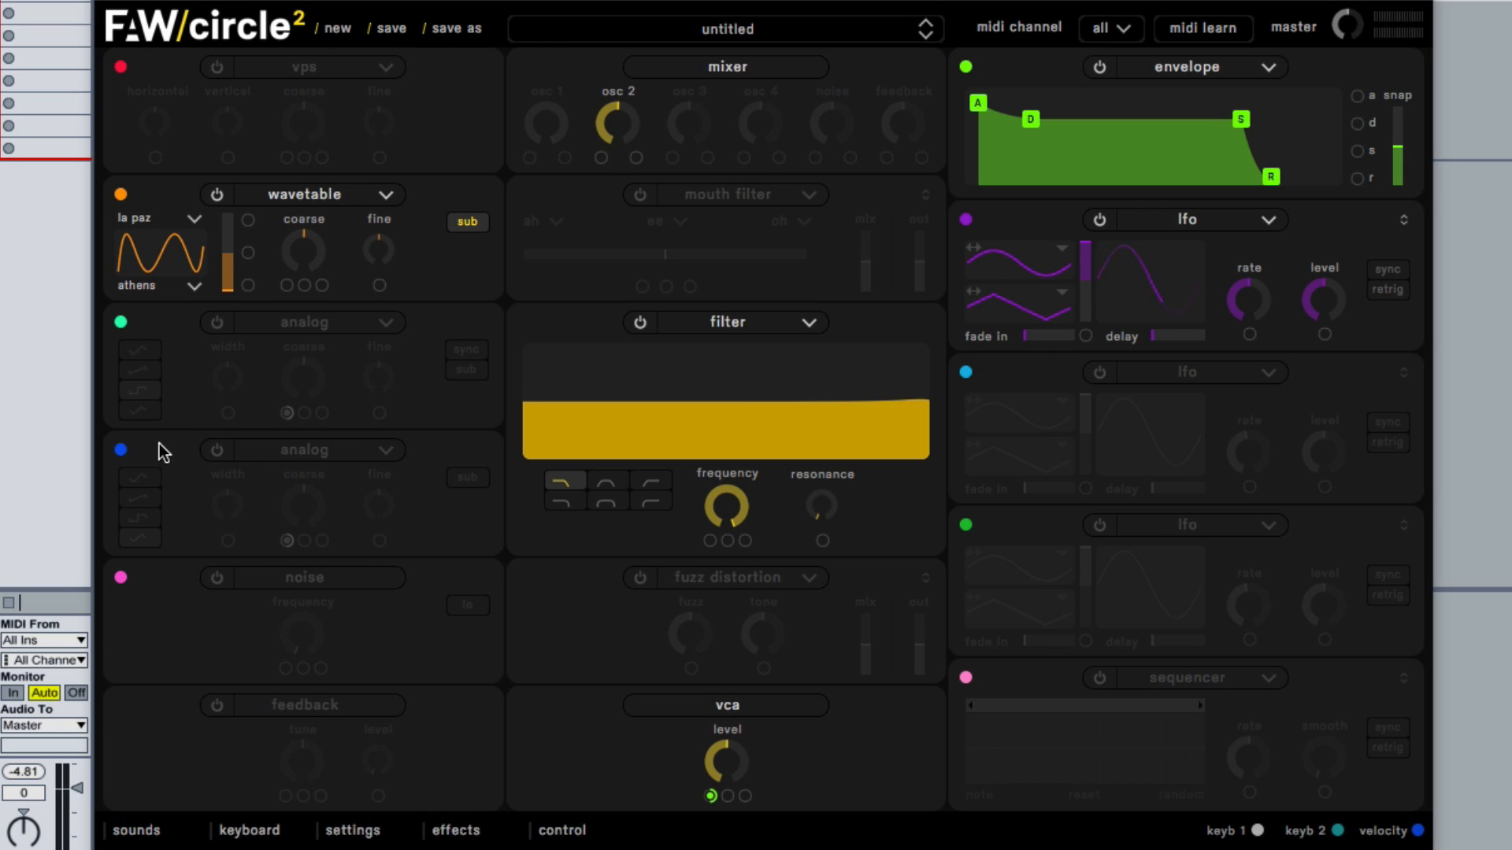
# - Enable the fourth oscillator with the saw waveform and turn the osc 2 mixer level all the way down
pyautogui.click(217, 449)
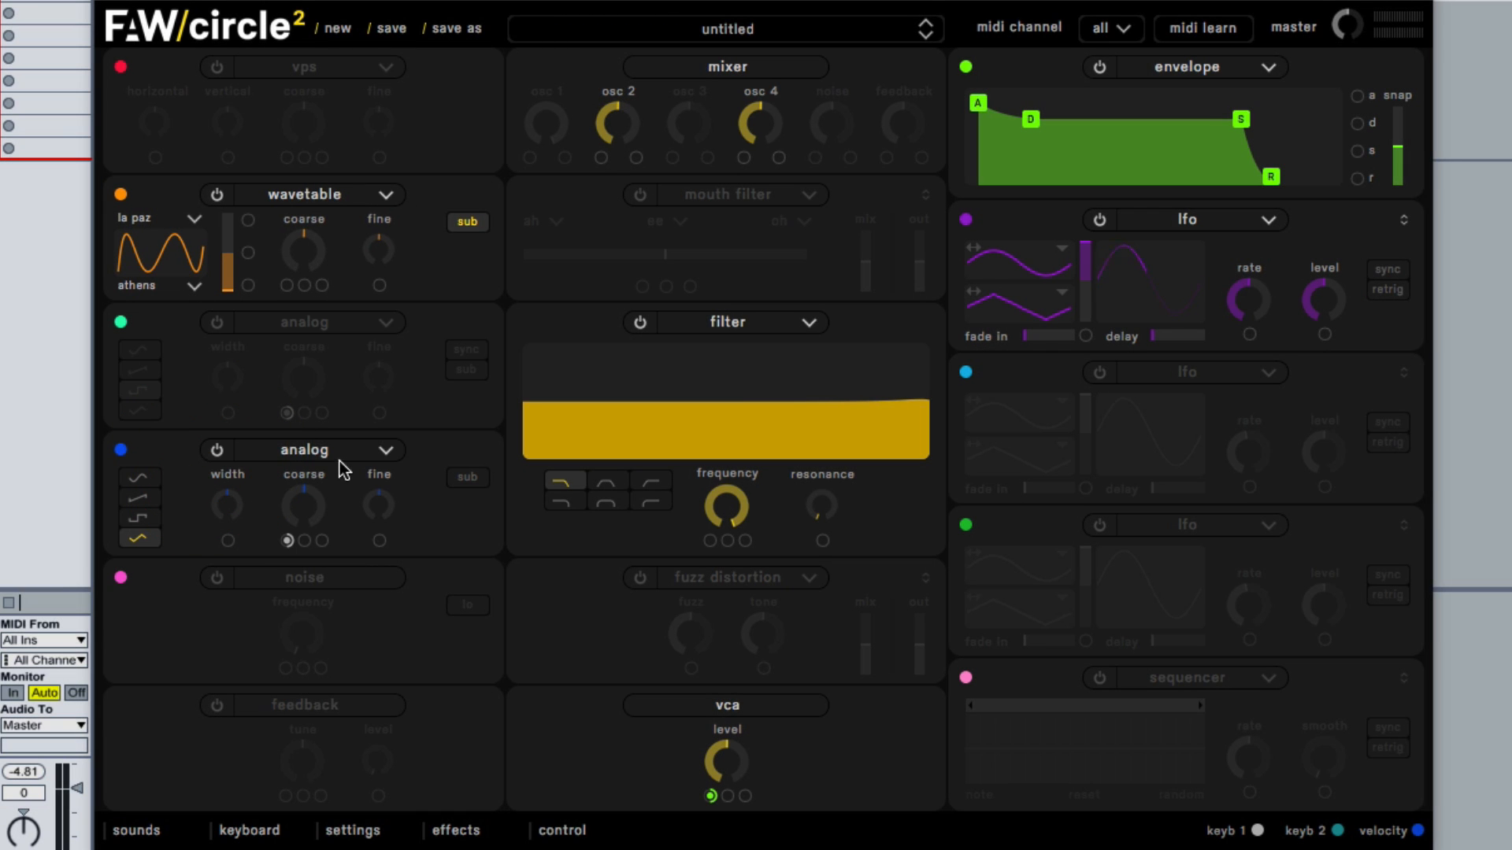
pyautogui.click(131, 499)
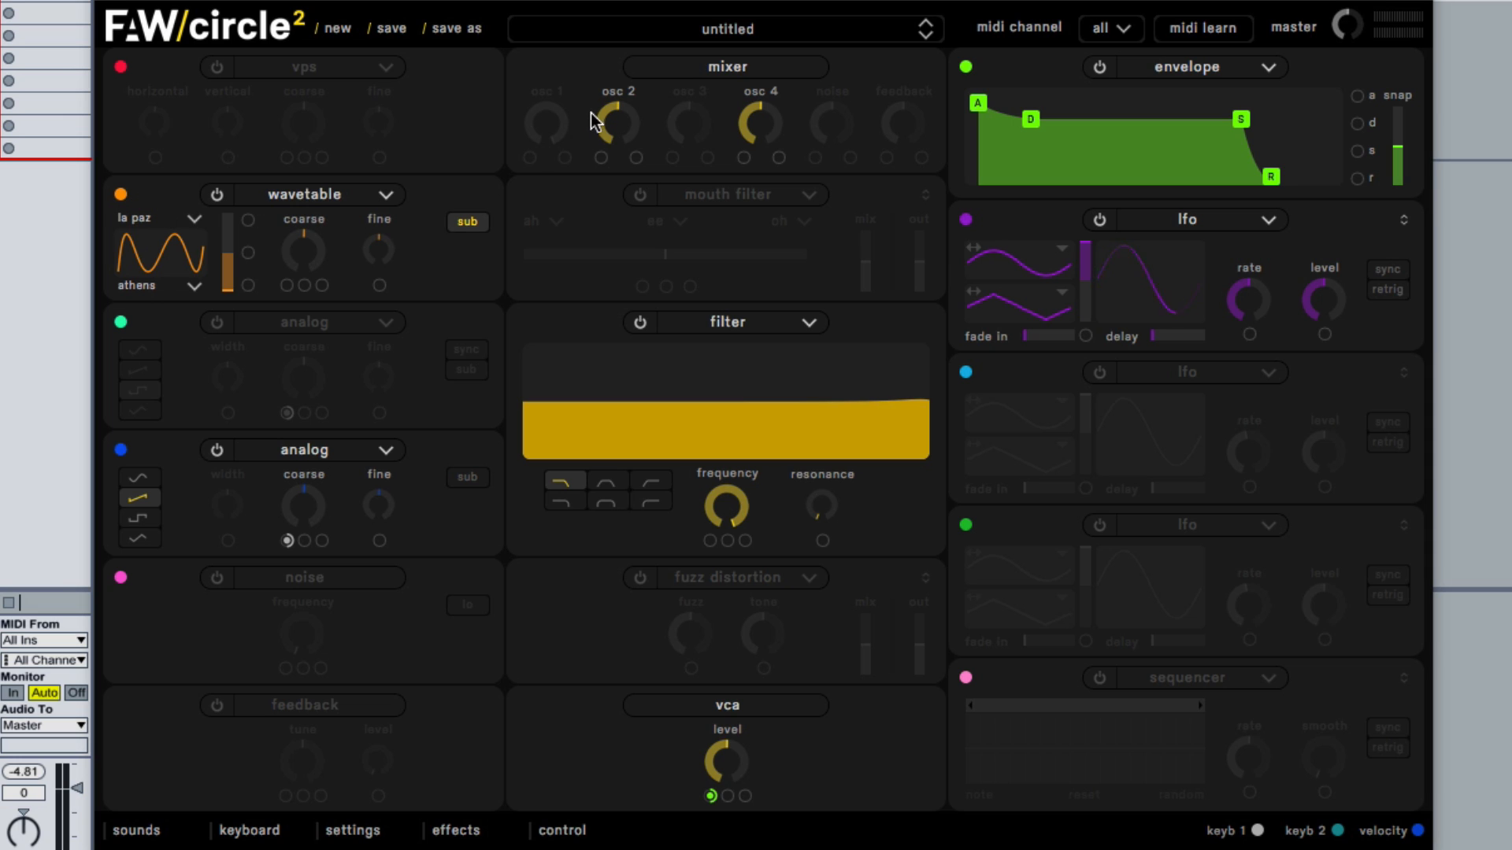
pyautogui.moveTo(596, 122); pyautogui.dragTo(429, 391)
# - Change the fourth oscillator to vps and assign the second oscillator as the modulator of its horizontal control
pyautogui.click(297, 454)
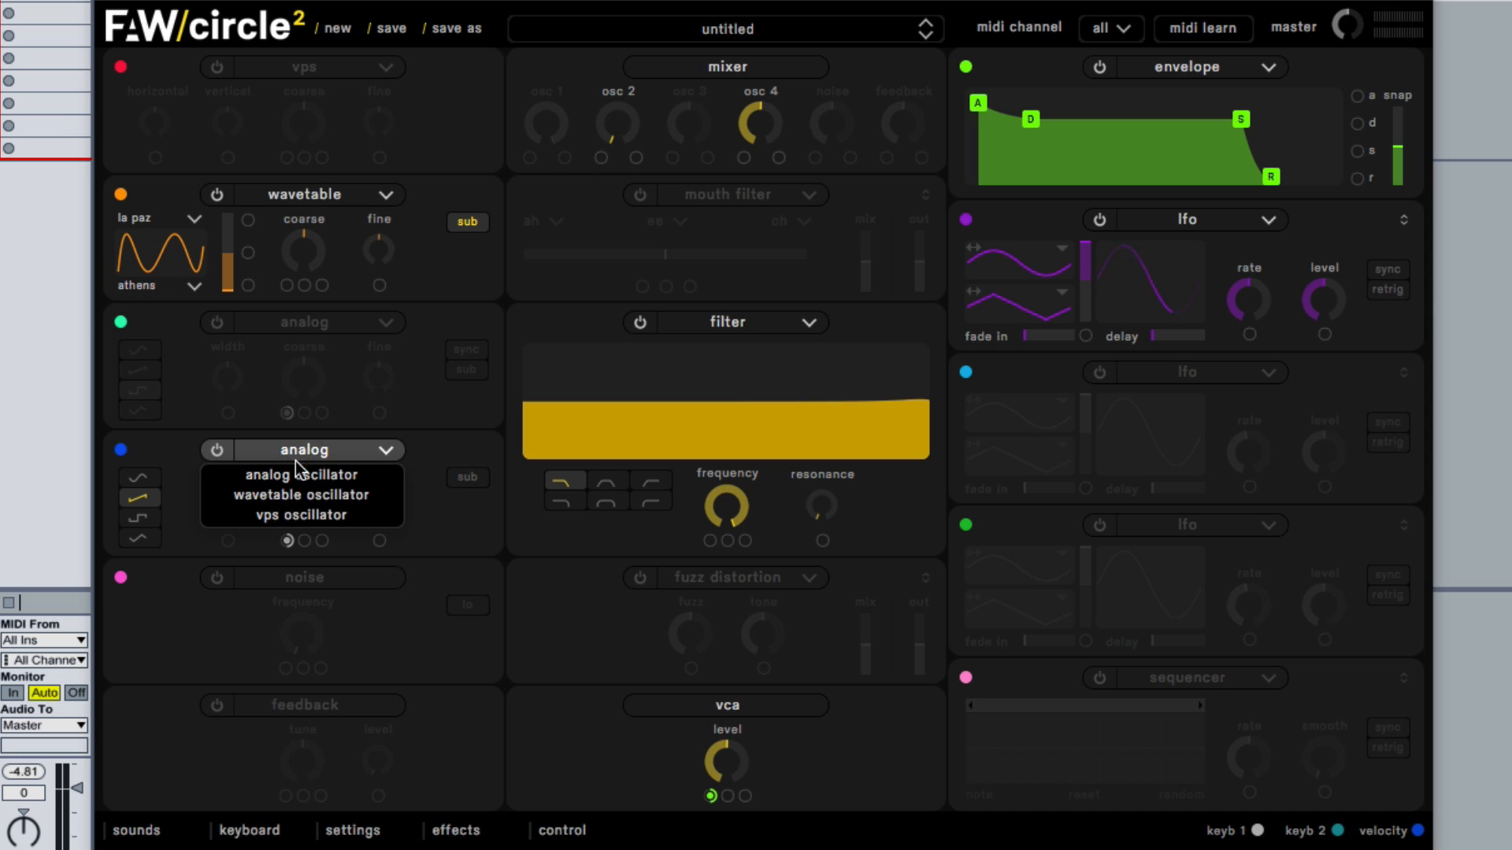
pyautogui.click(312, 515)
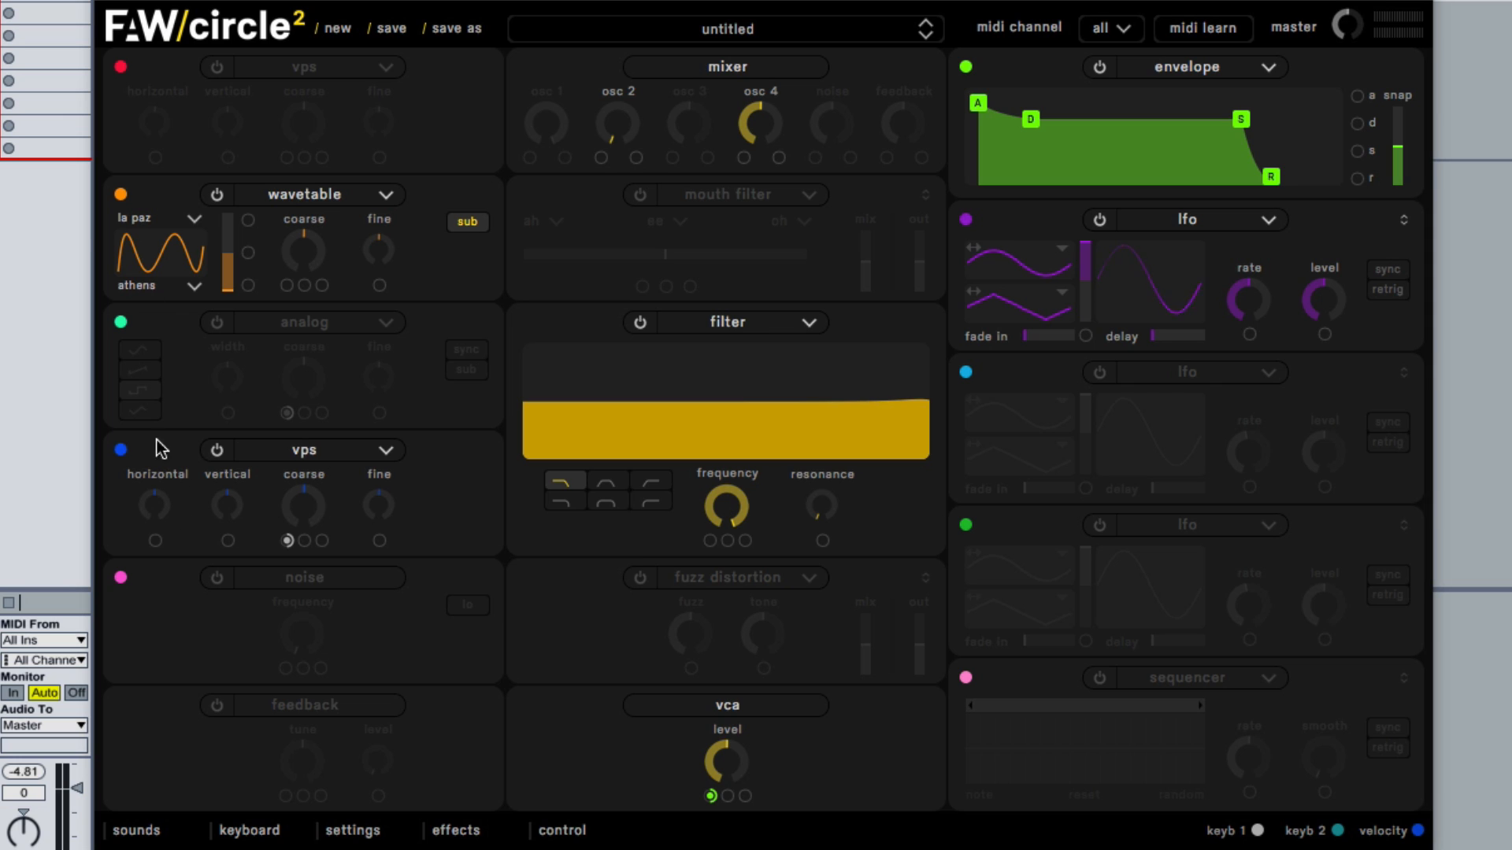
pyautogui.moveTo(121, 197); pyautogui.dragTo(163, 548)
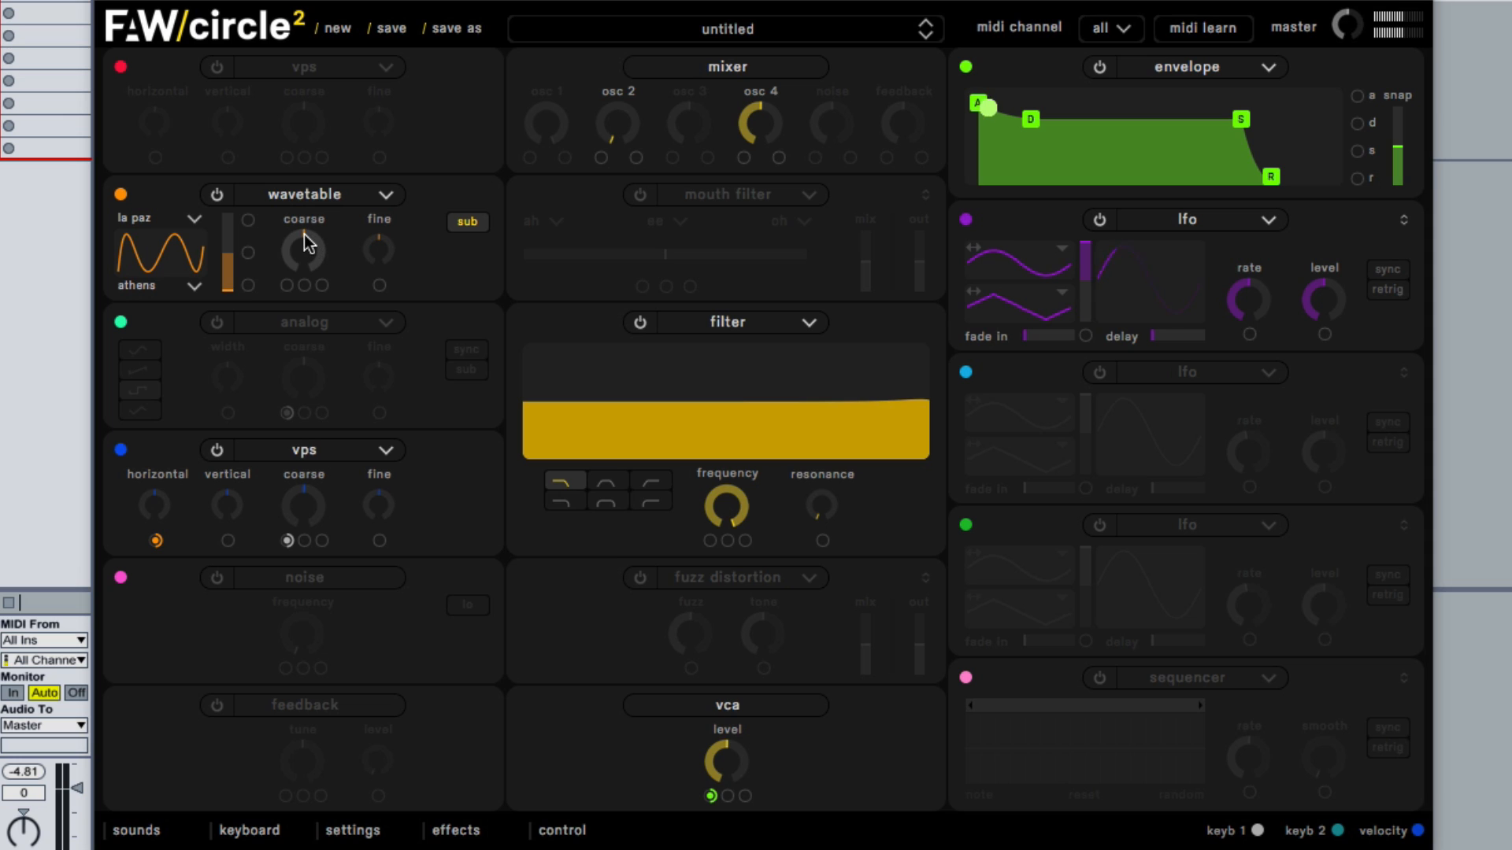
# - Lower the second oscillator's coarse tune and audition banjui, baku, ljubljana and port louis as its second waveform, keeping port louis
pyautogui.moveTo(301, 234); pyautogui.dragTo(324, 403)
pyautogui.click(189, 286)
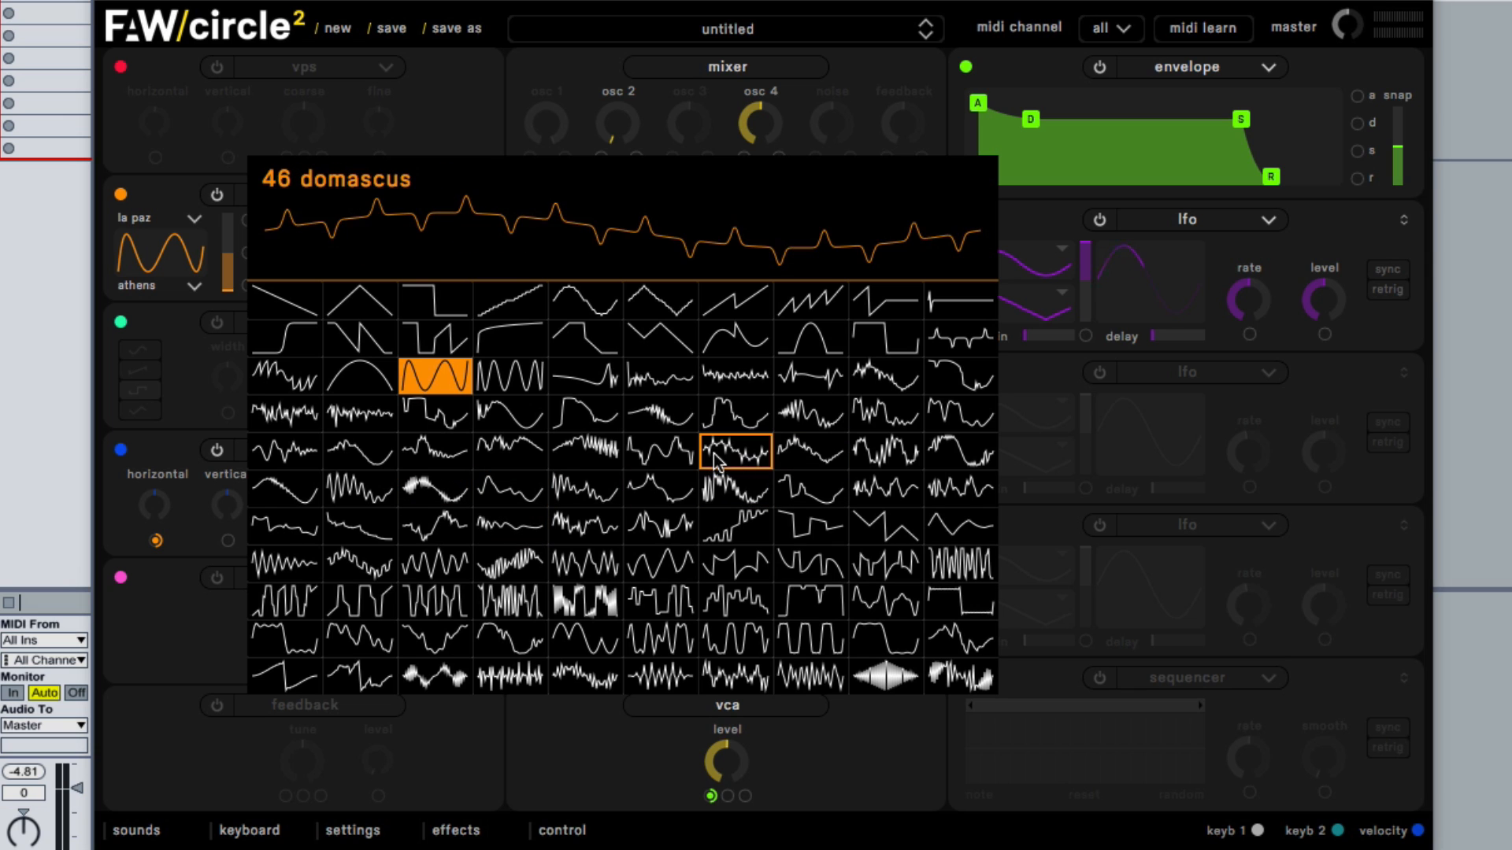
pyautogui.click(652, 386)
pyautogui.click(652, 386)
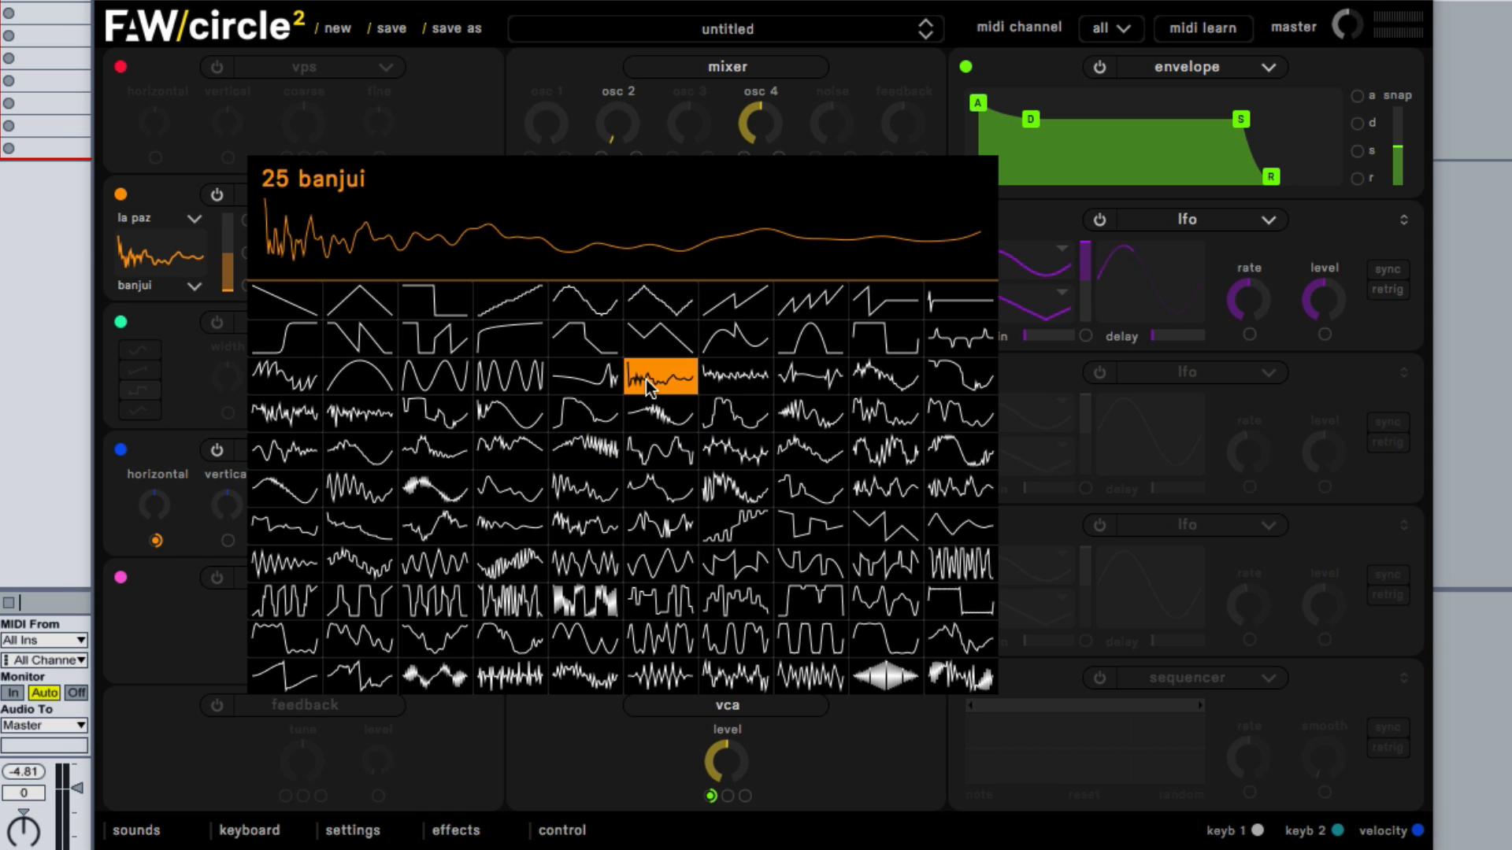
pyautogui.click(534, 378)
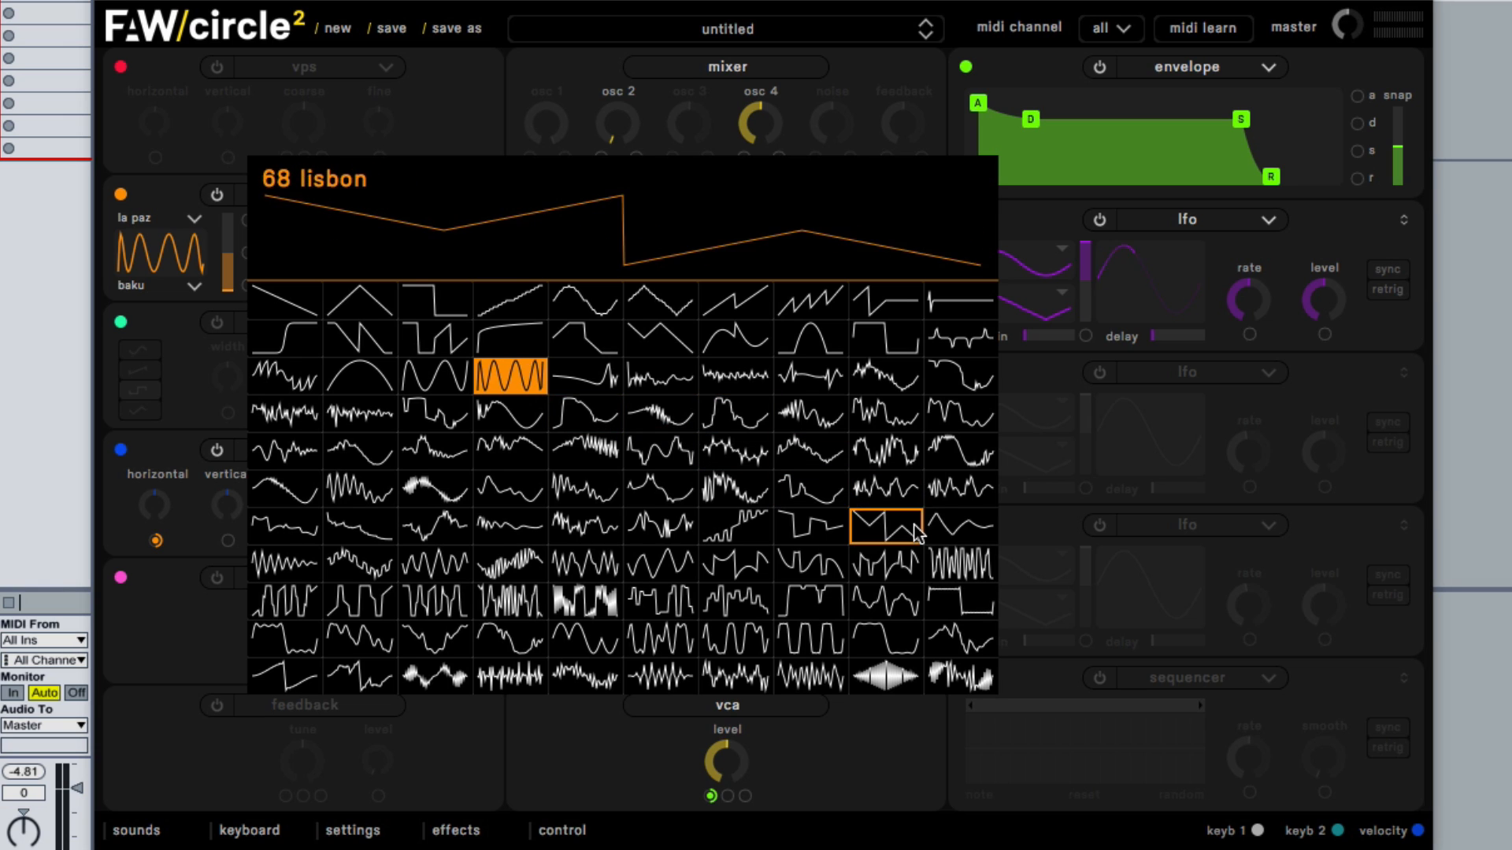
pyautogui.click(959, 527)
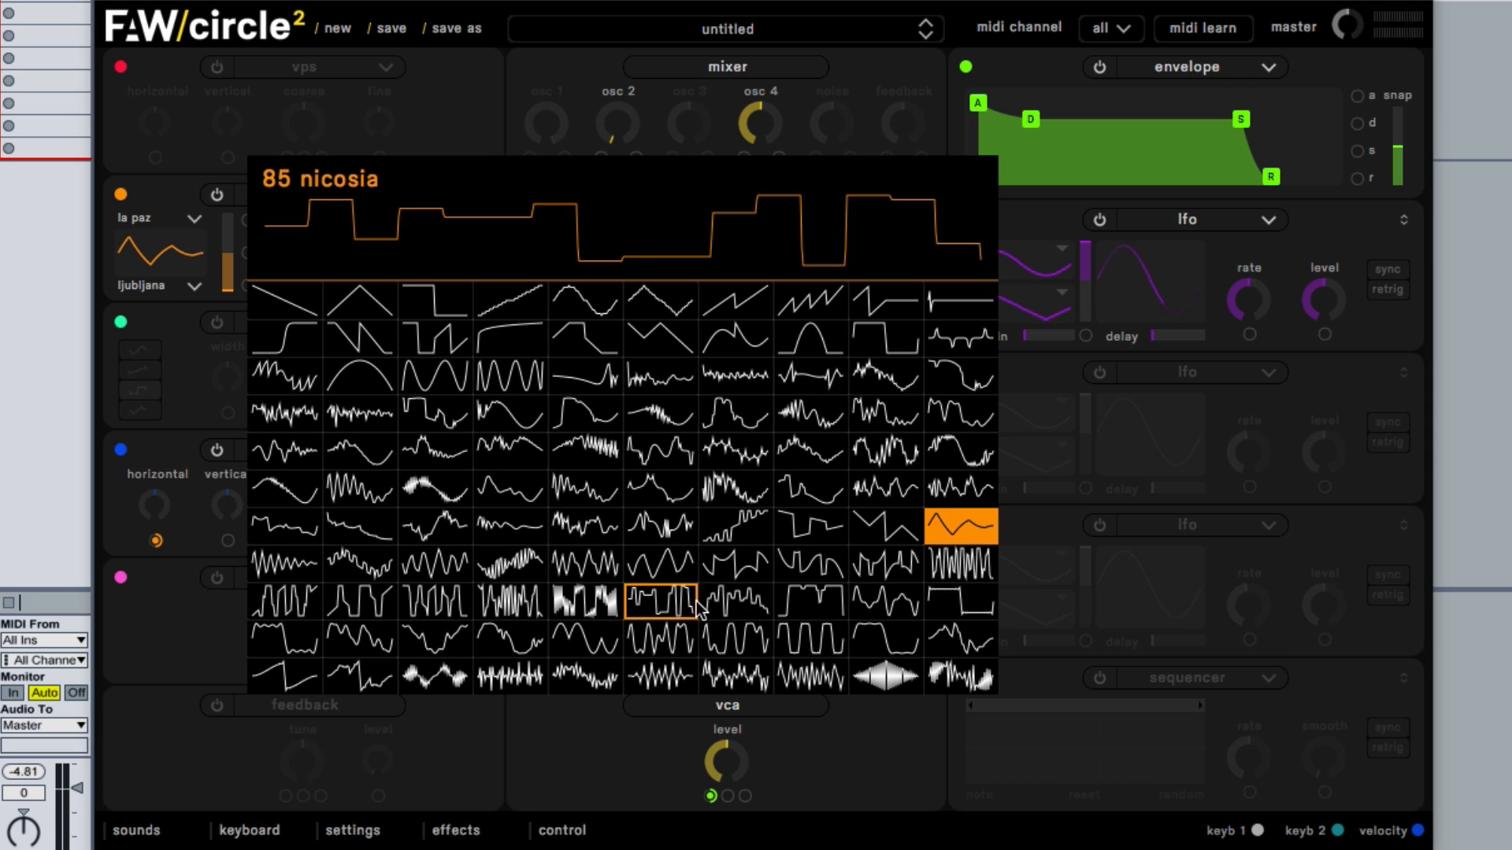
pyautogui.click(583, 636)
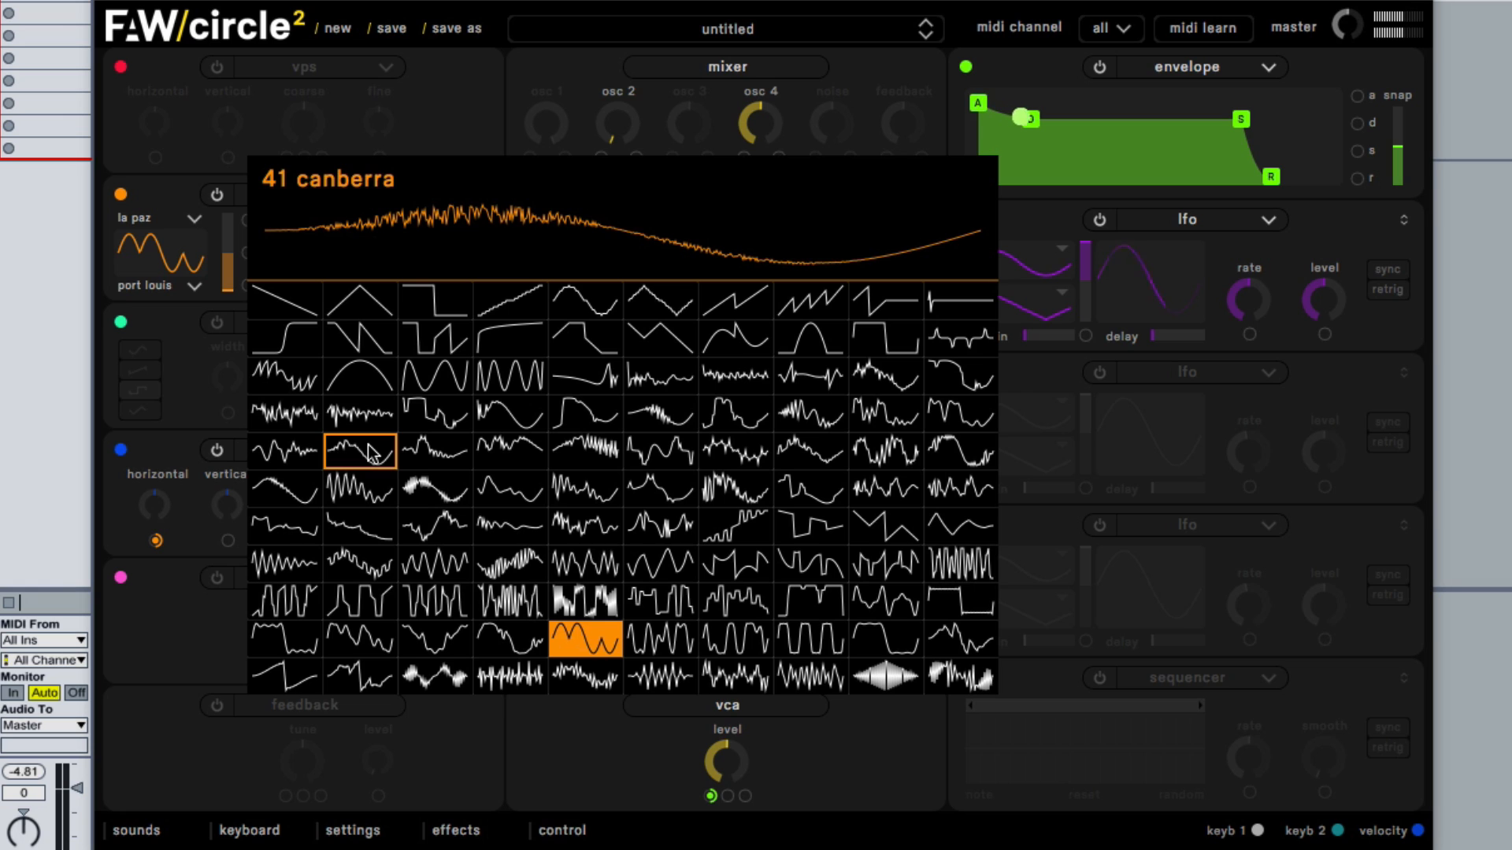
pyautogui.click(216, 362)
# - Readjust the second oscillator's coarse tune, leaving it below the centre position
pyautogui.moveTo(286, 229); pyautogui.dragTo(280, 163)
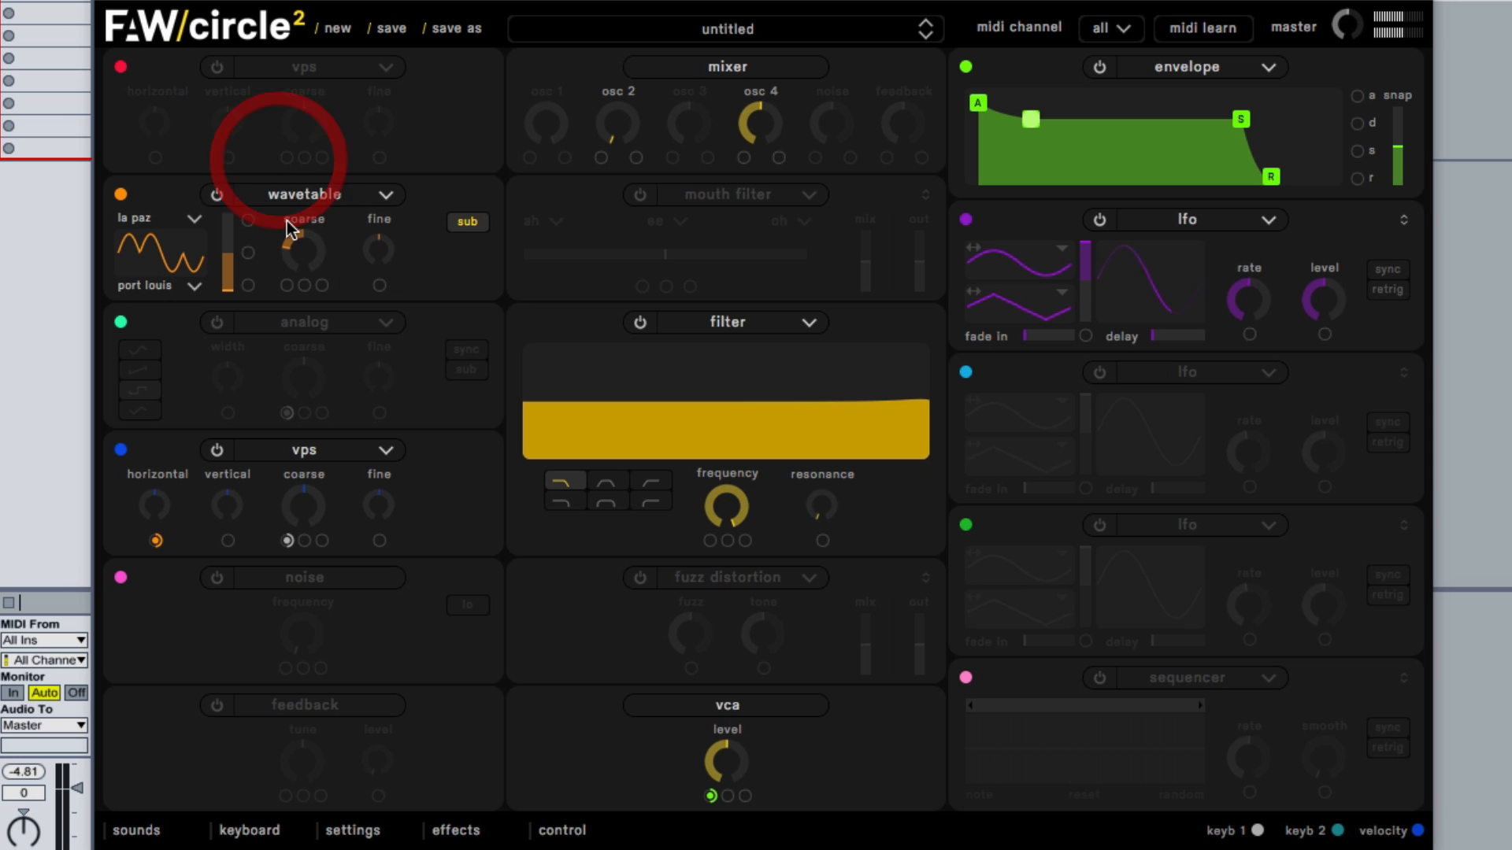
pyautogui.moveTo(297, 245)
pyautogui.mouseDown()
pyautogui.moveTo(294, 196)
pyautogui.moveTo(292, 249)
pyautogui.mouseUp()
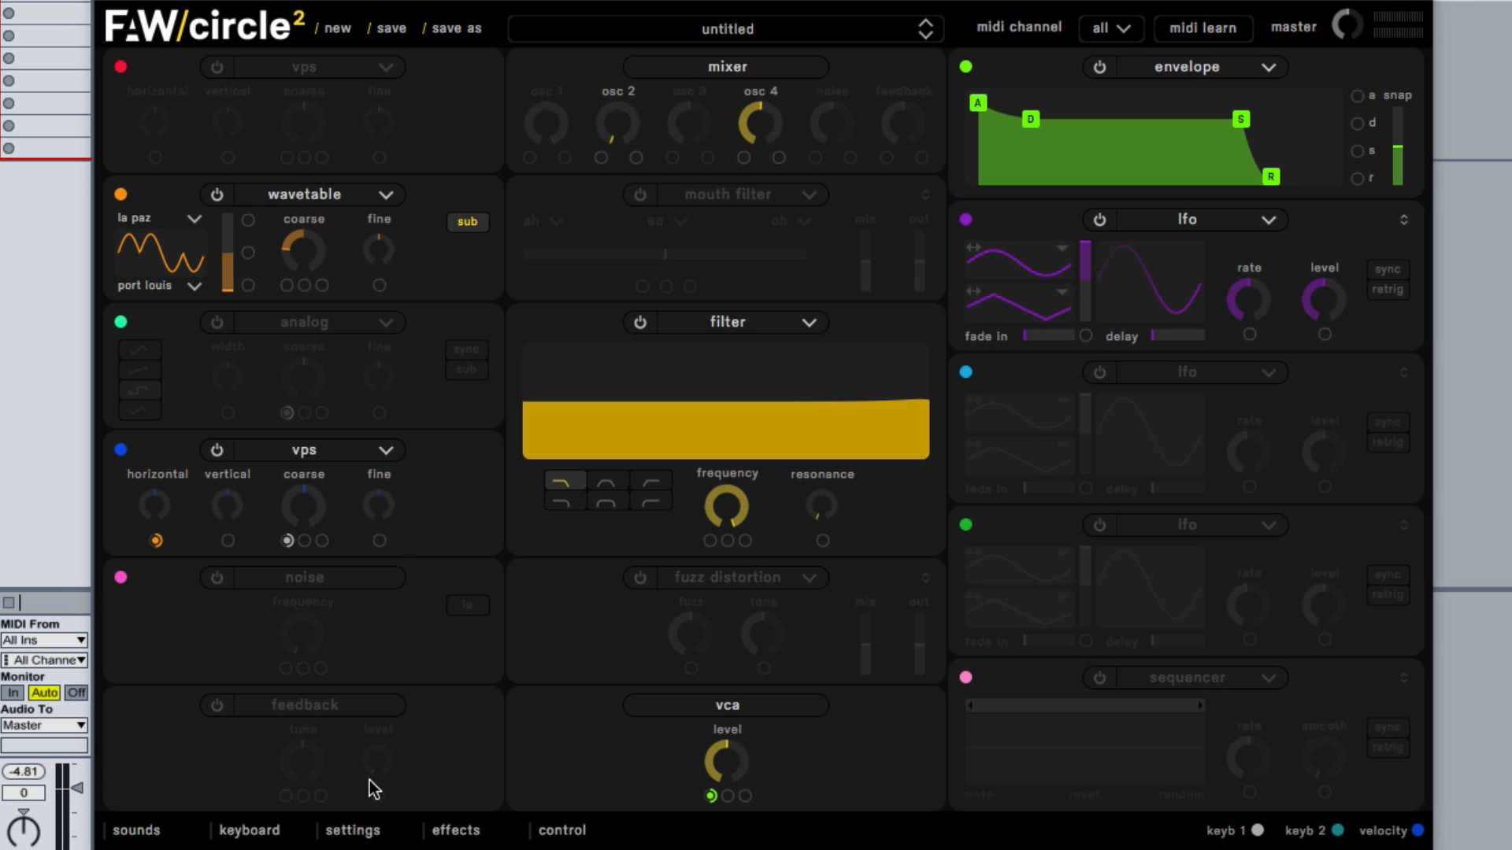
# - Assign keyboard 1 from the keyboard follow settings to the second oscillator's coarse tune and remove the assignment again
pyautogui.click(268, 831)
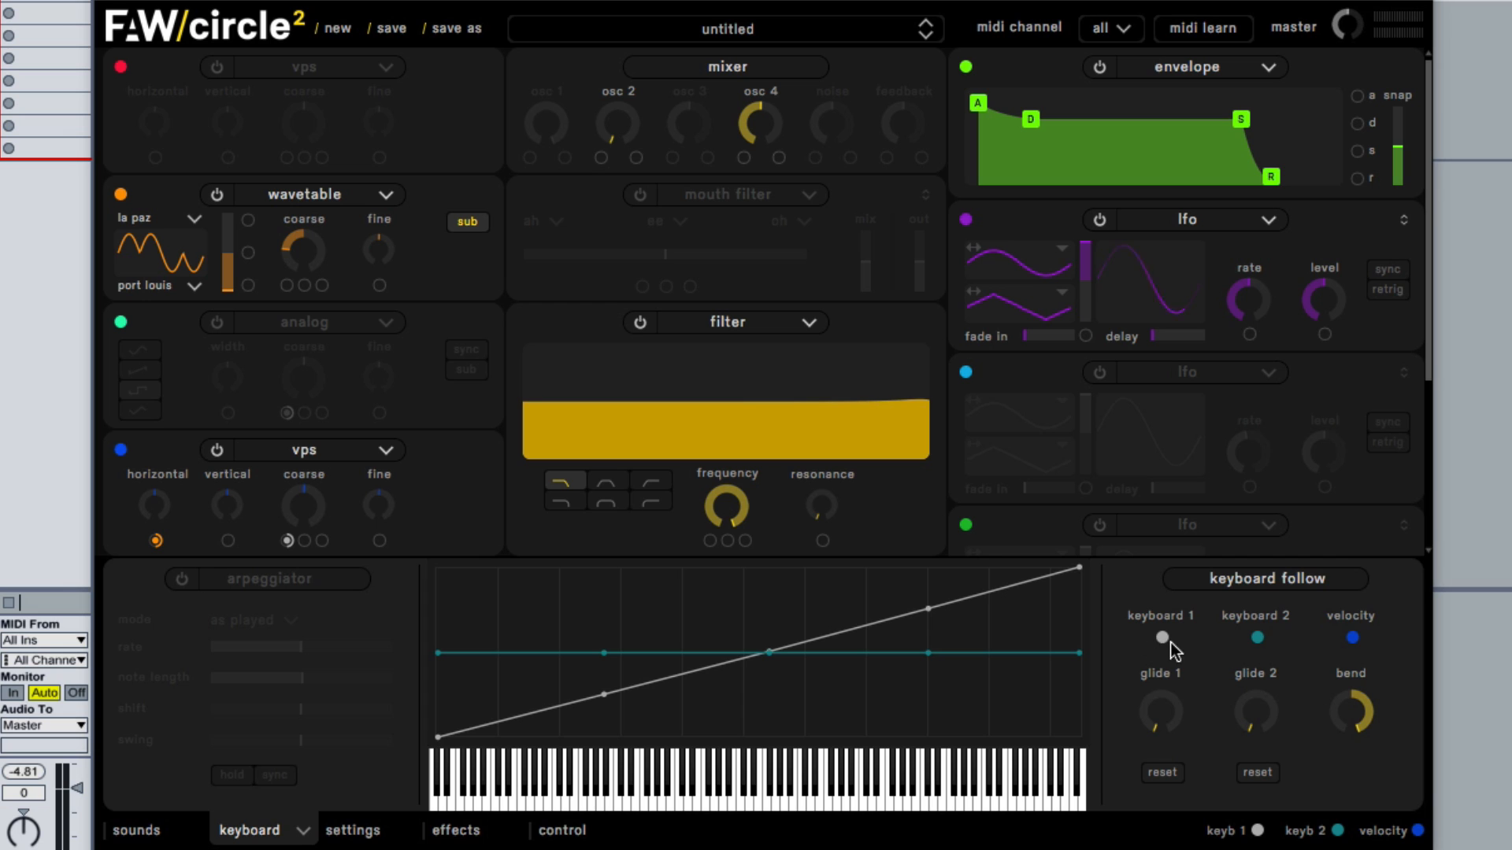
pyautogui.moveTo(1163, 639); pyautogui.dragTo(285, 291)
pyautogui.click(271, 828)
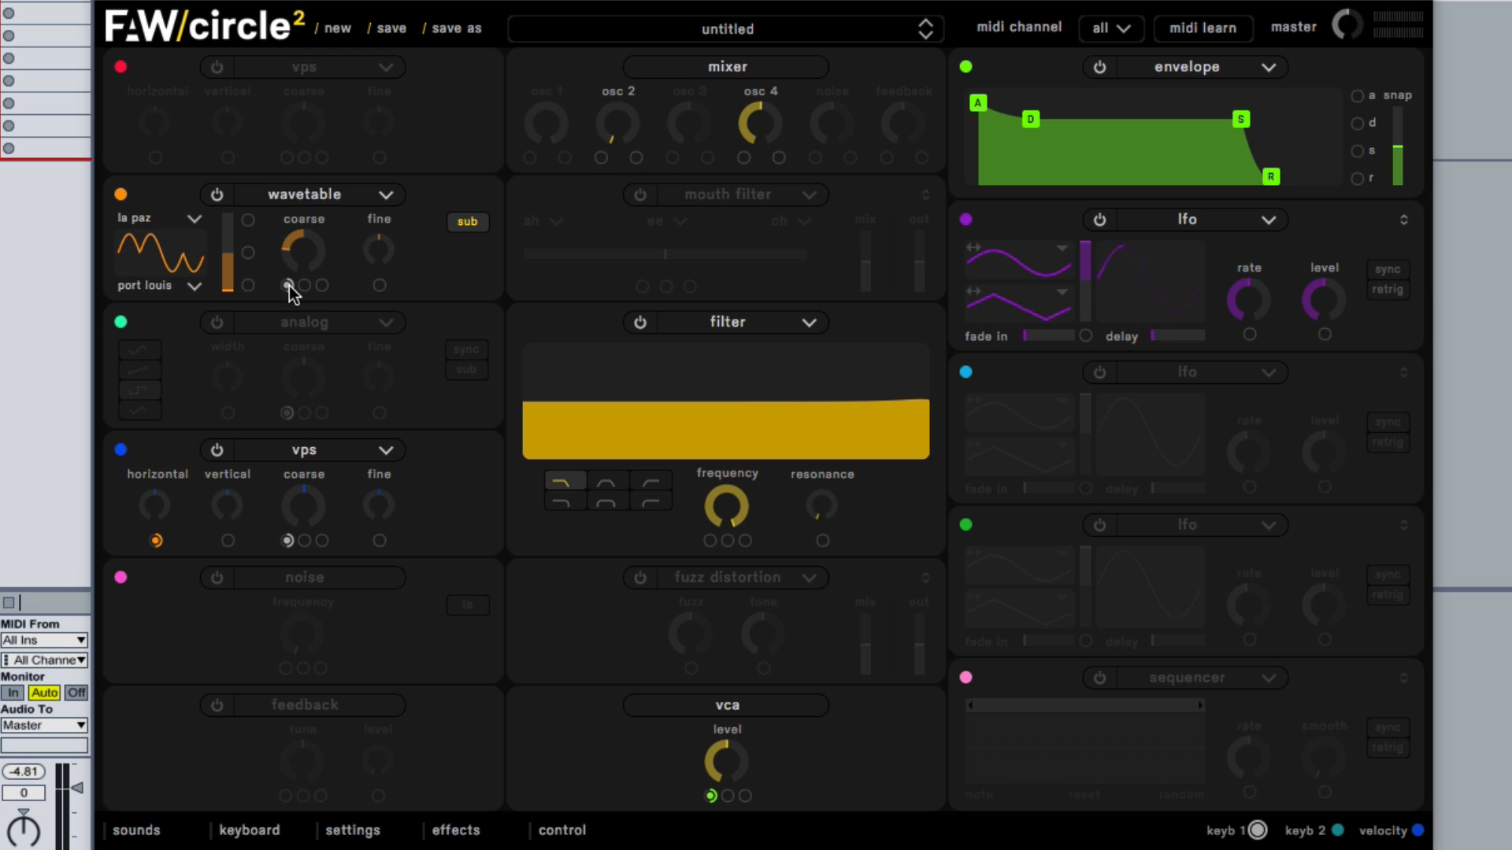
pyautogui.moveTo(289, 288); pyautogui.dragTo(410, 287)
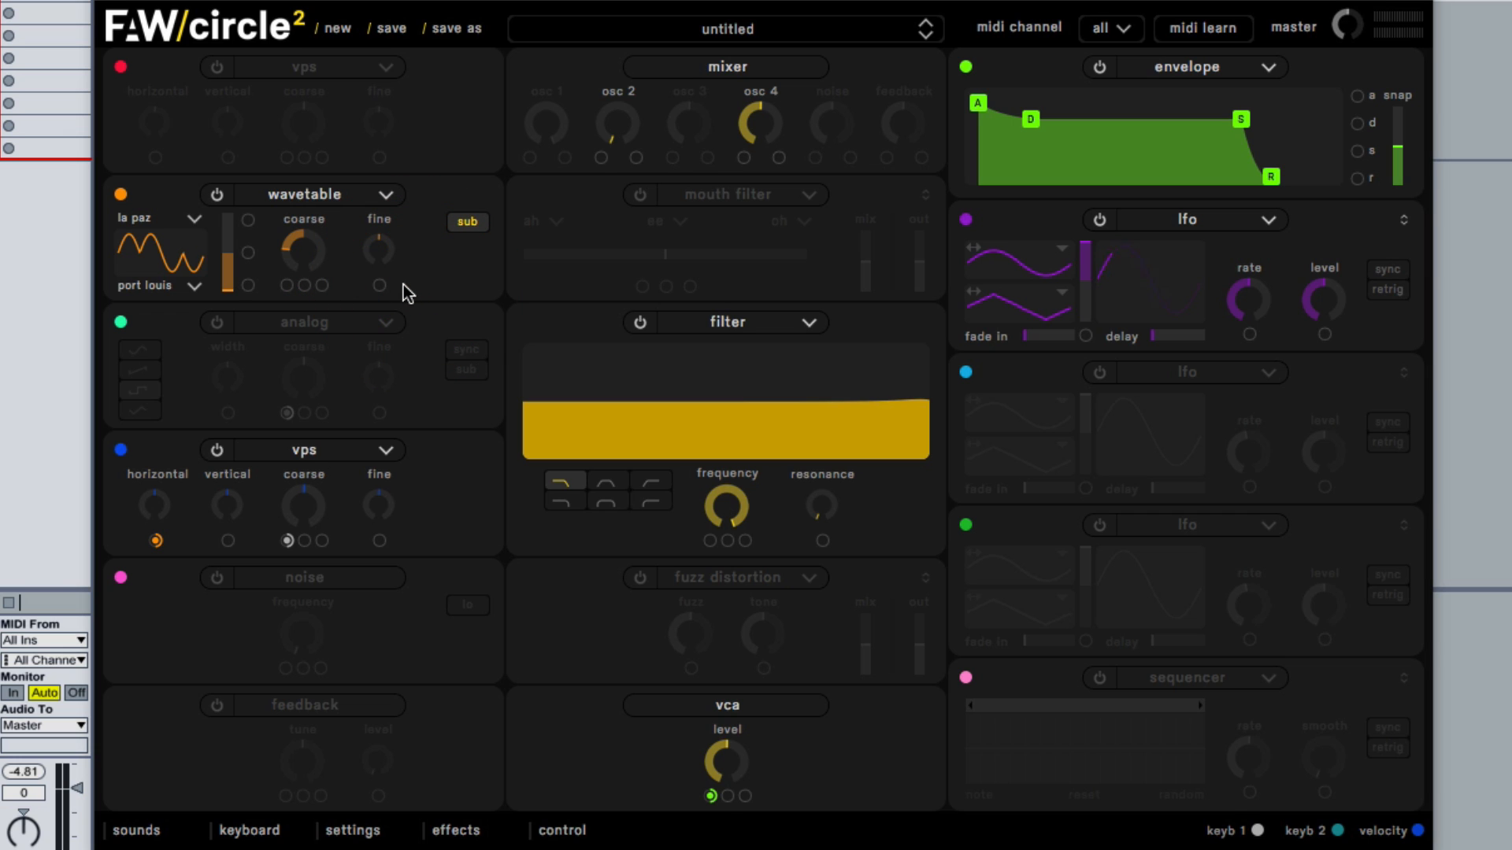